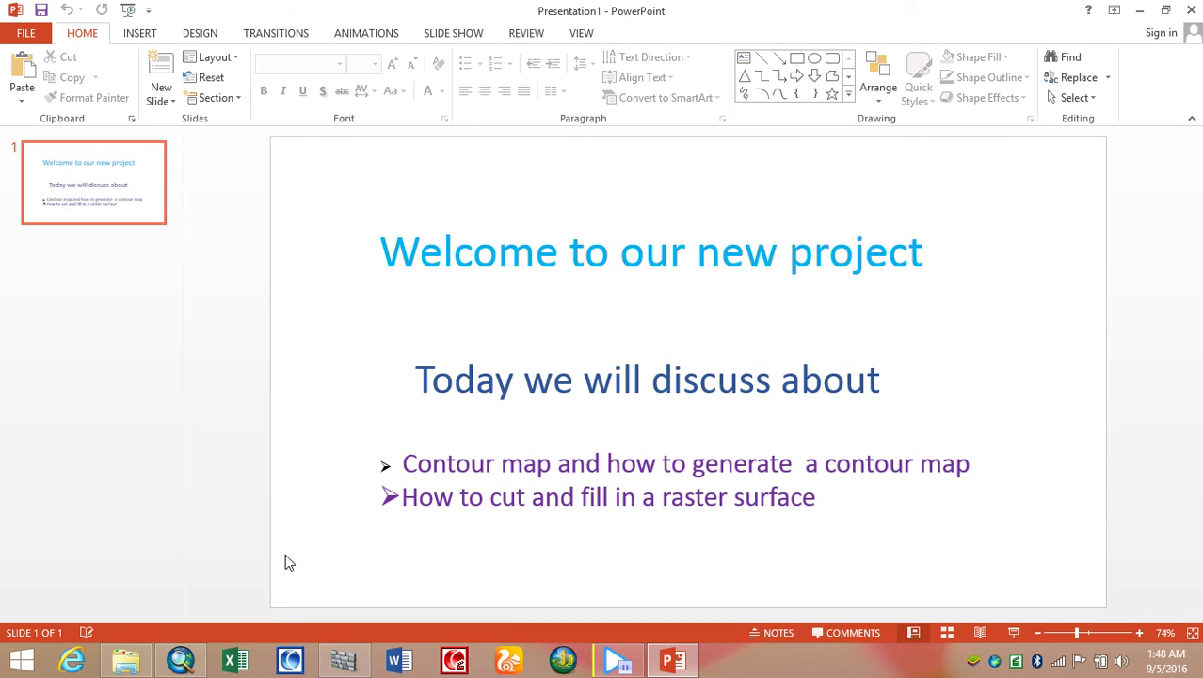
- Switch to ArcMap and add the Beel_Kapalia_topo.shp and beel_Kapalia_bnd.shp shapefiles to the map, accepting the missing spatial reference
{"action": "left_click", "coordinate": [181, 659]}
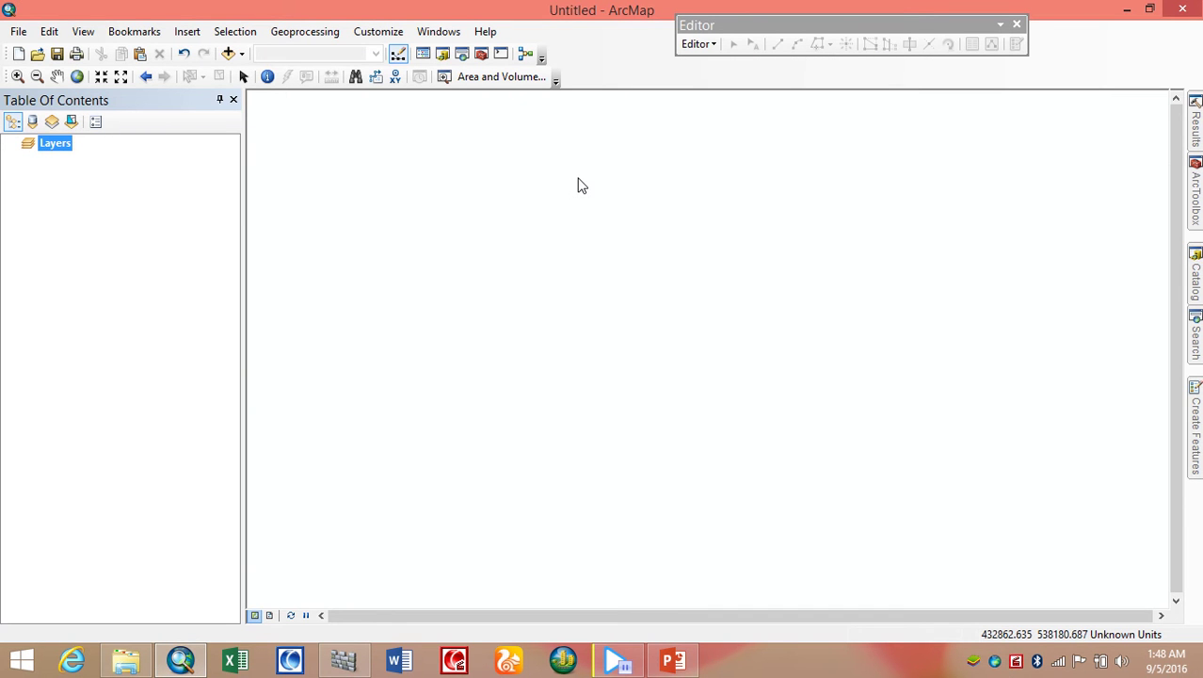
{"action": "left_click", "coordinate": [229, 53]}
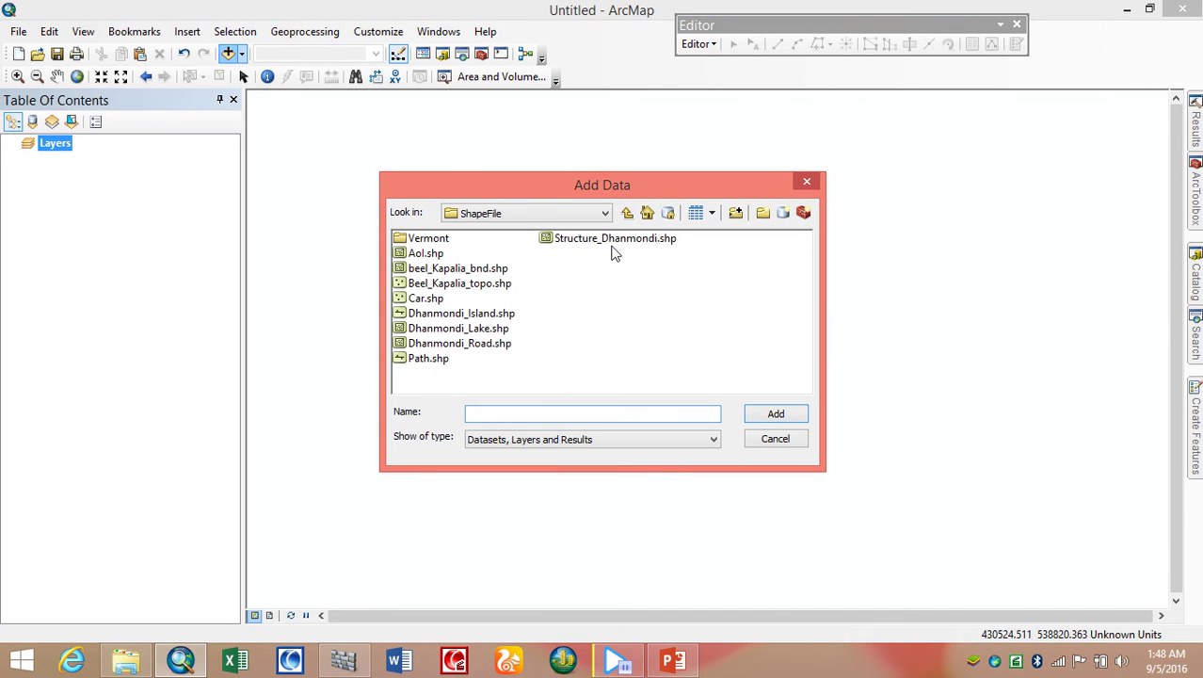
{"action": "left_click", "coordinate": [510, 284]}
{"action": "left_click", "coordinate": [505, 270], "text": "ctrl"}
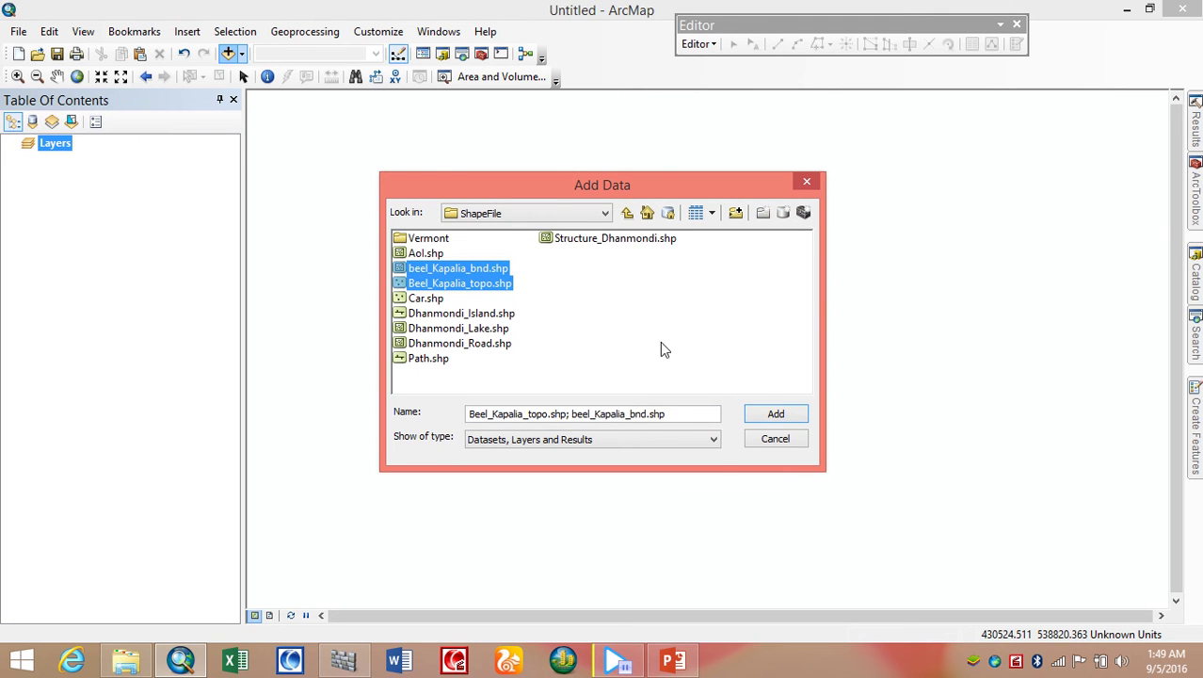
{"action": "left_click", "coordinate": [754, 415]}
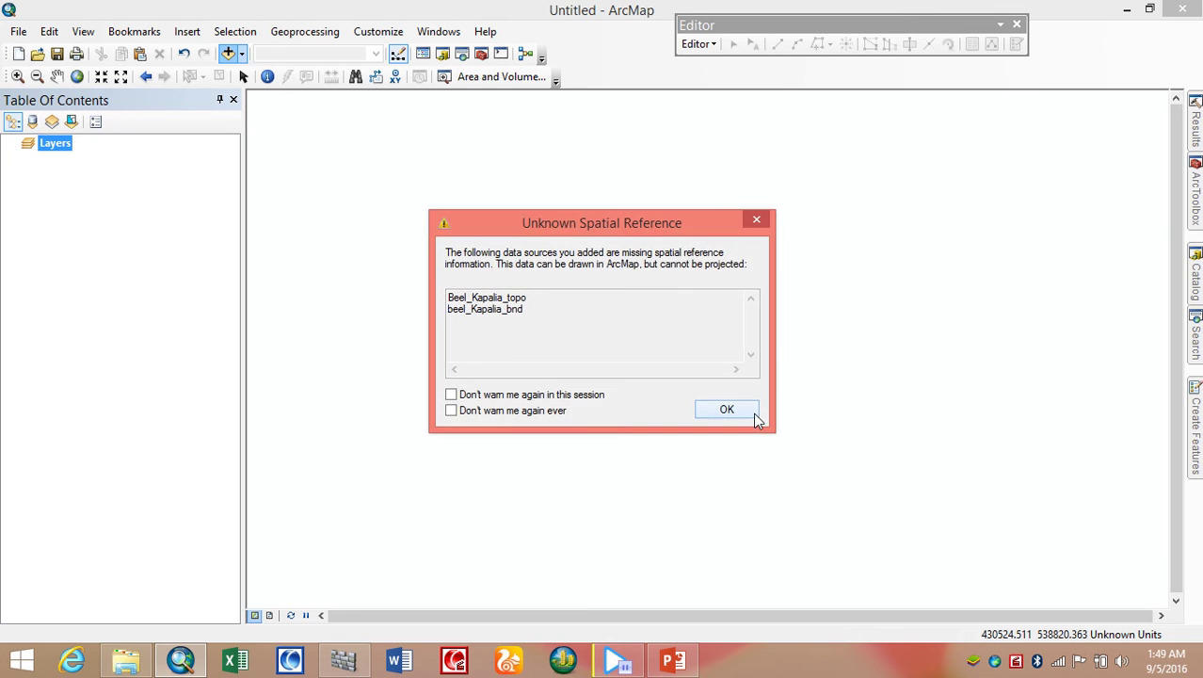
{"action": "left_click", "coordinate": [750, 420]}
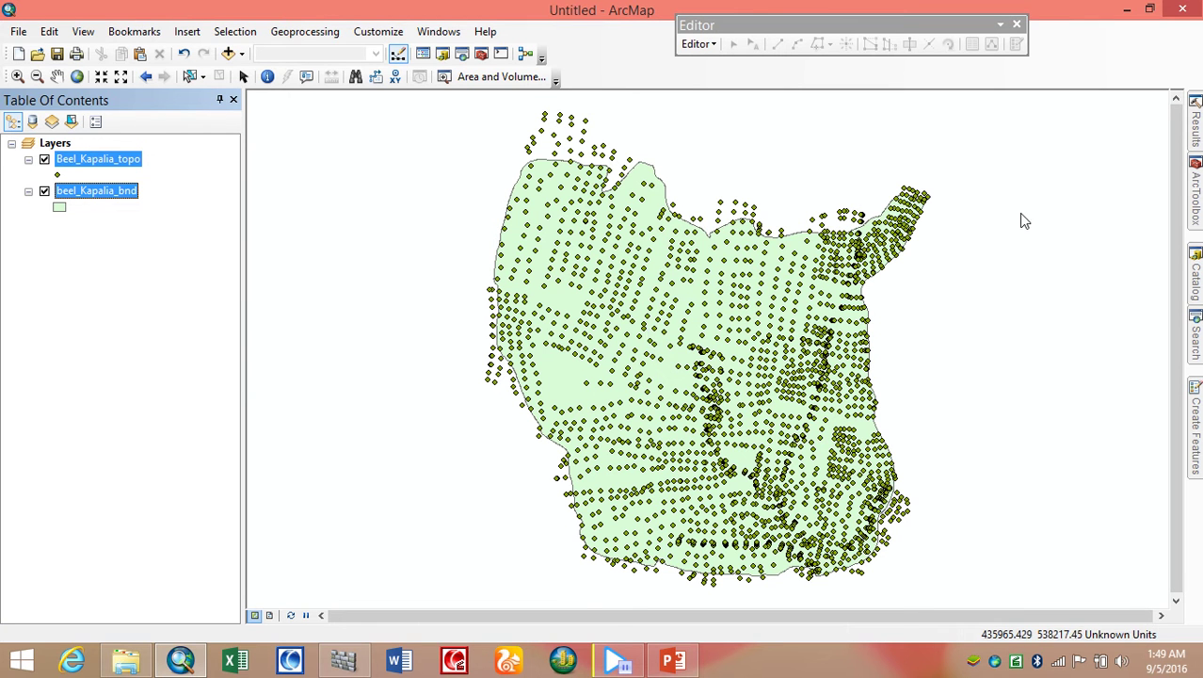
- Start the IDW raster interpolation with Beel_Kapalia_topo as the input point features and Z as the Z value field
{"action": "mouse_move", "coordinate": [1188, 209]}
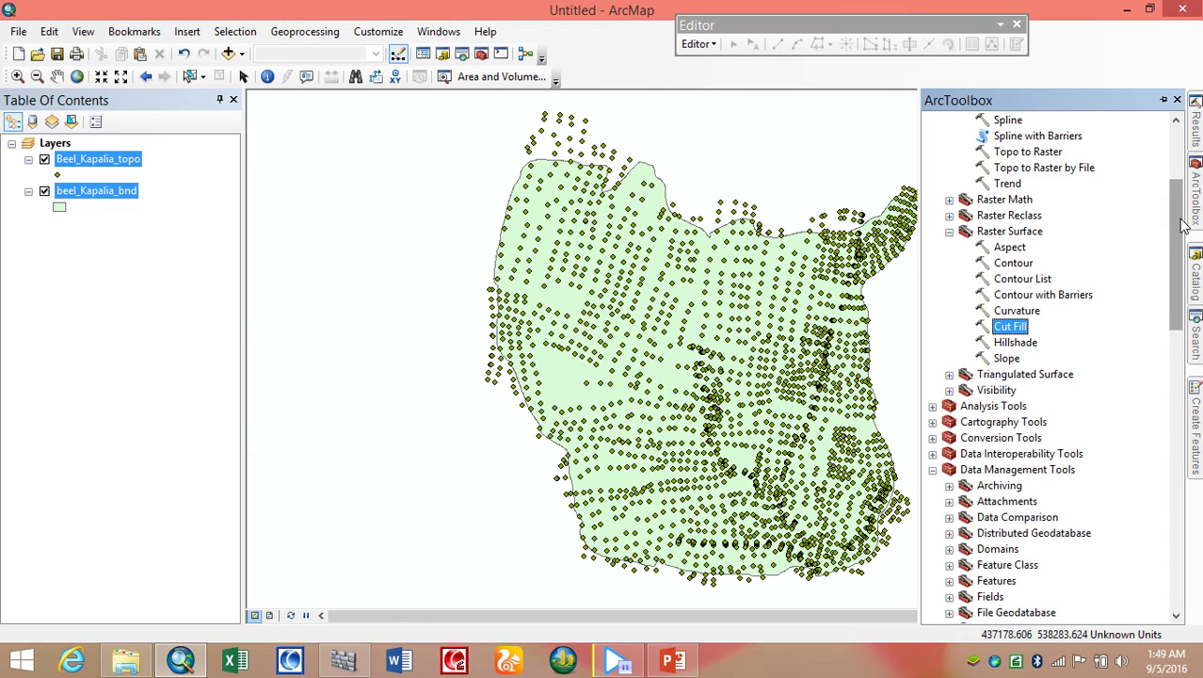
{"action": "left_click_drag", "start_coordinate": [1183, 224], "coordinate": [1166, 175]}
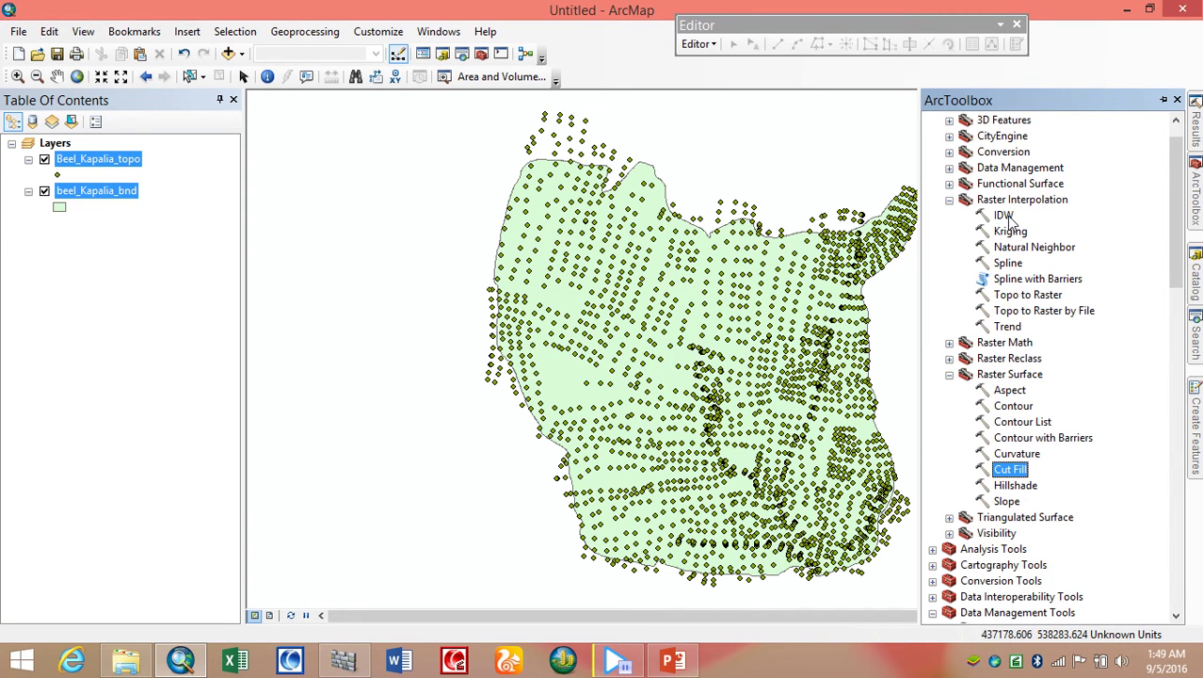
{"action": "left_click_drag", "start_coordinate": [1174, 214], "coordinate": [1173, 198]}
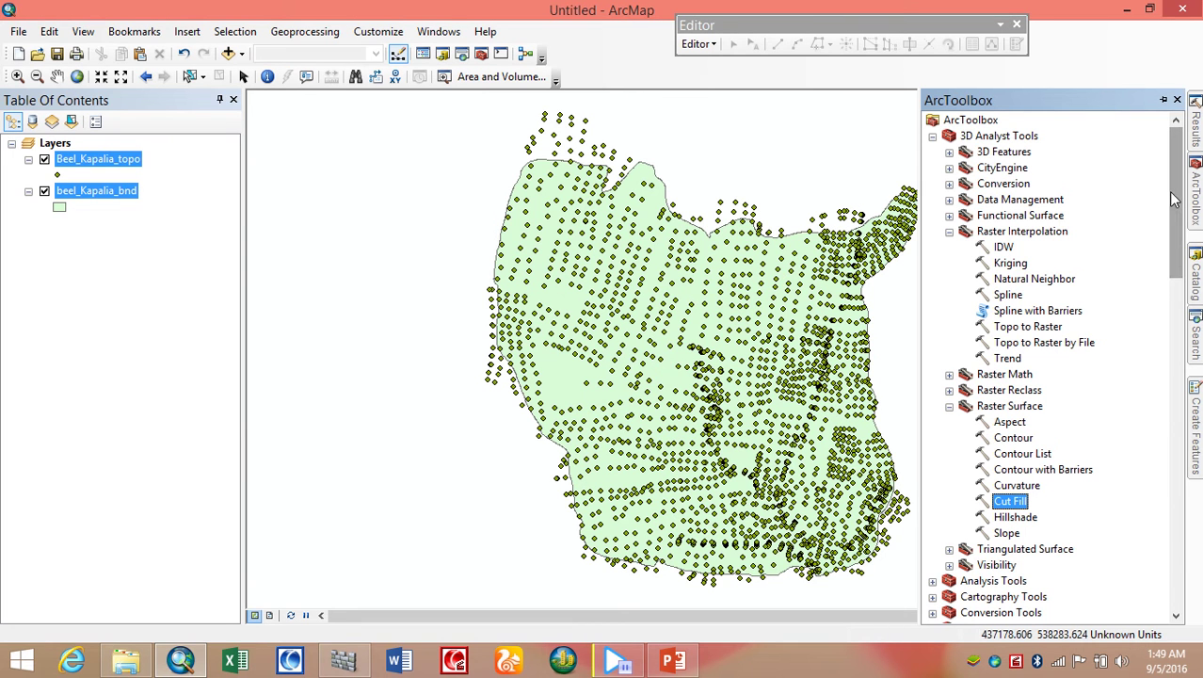
{"action": "double_click", "coordinate": [1003, 248]}
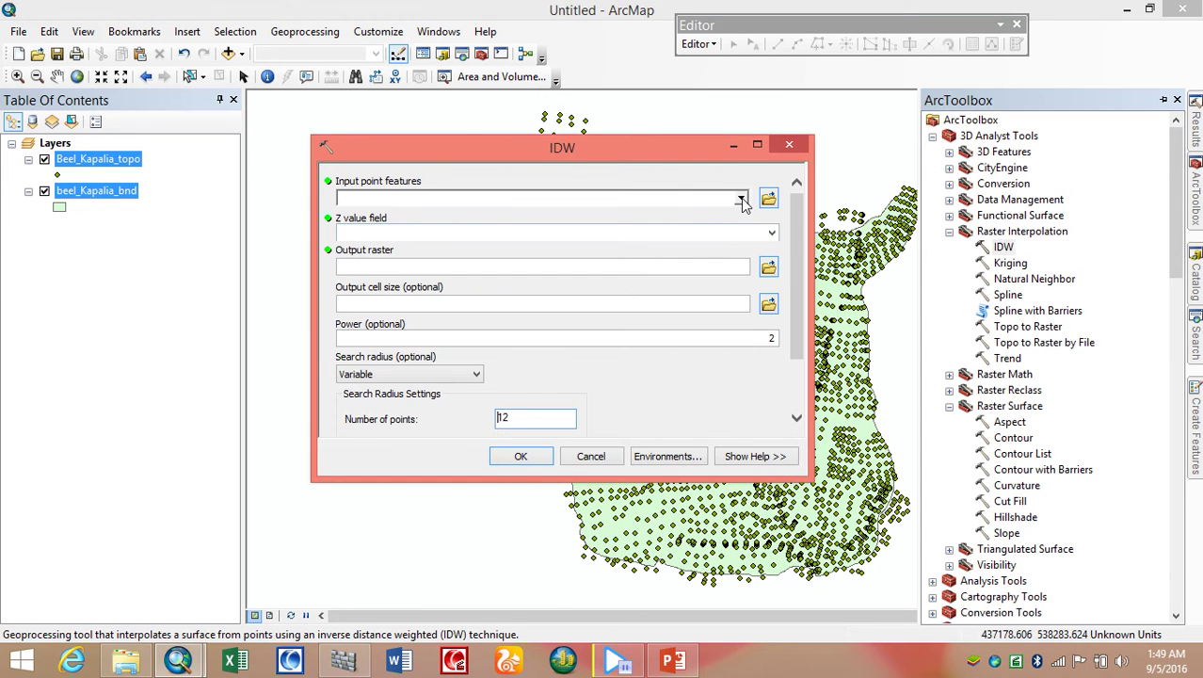
{"action": "left_click", "coordinate": [741, 197]}
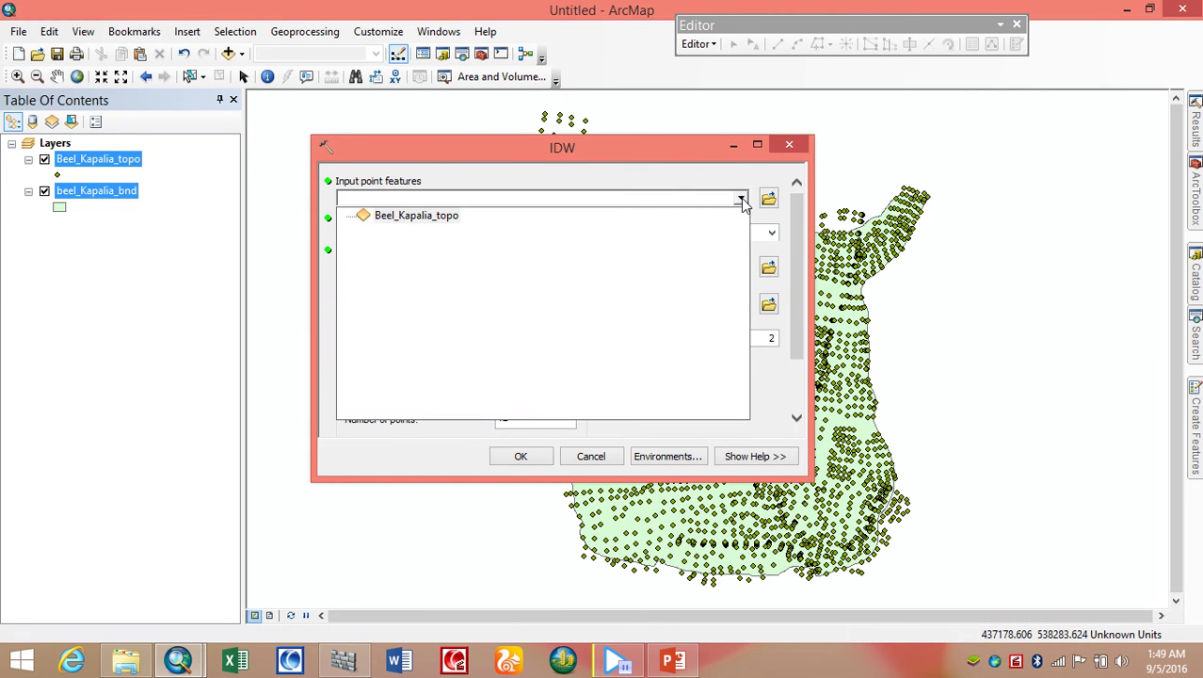
{"action": "left_click", "coordinate": [439, 220]}
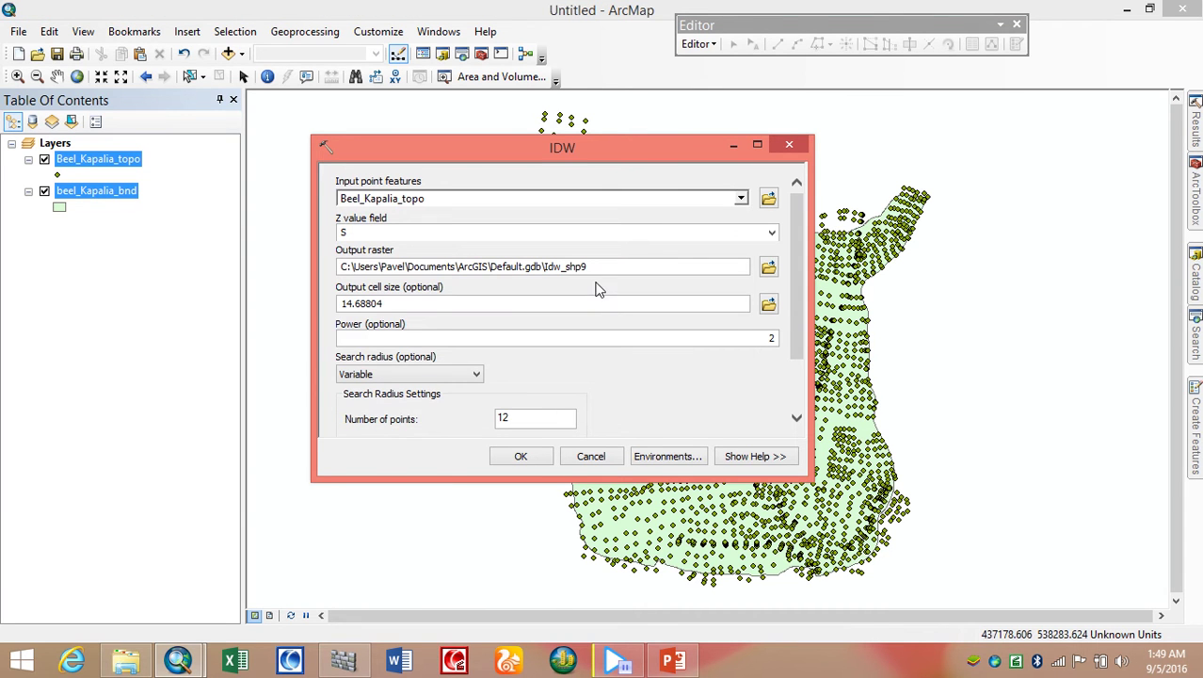
{"action": "left_click", "coordinate": [772, 233]}
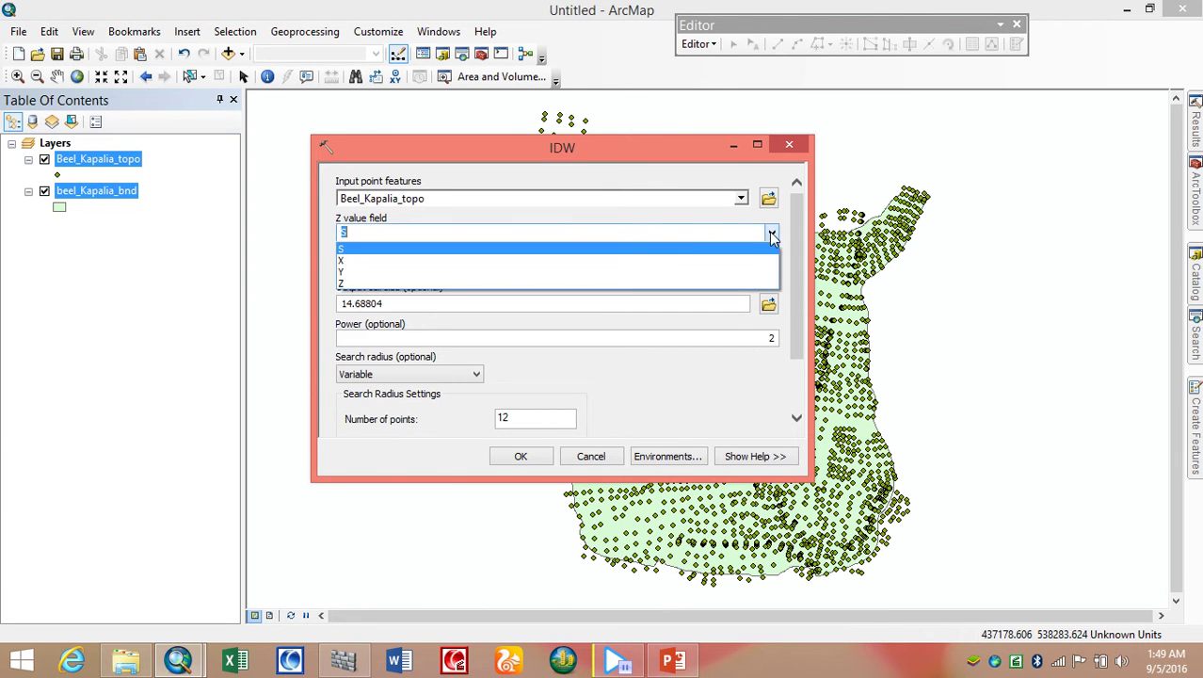
{"action": "left_click", "coordinate": [692, 292]}
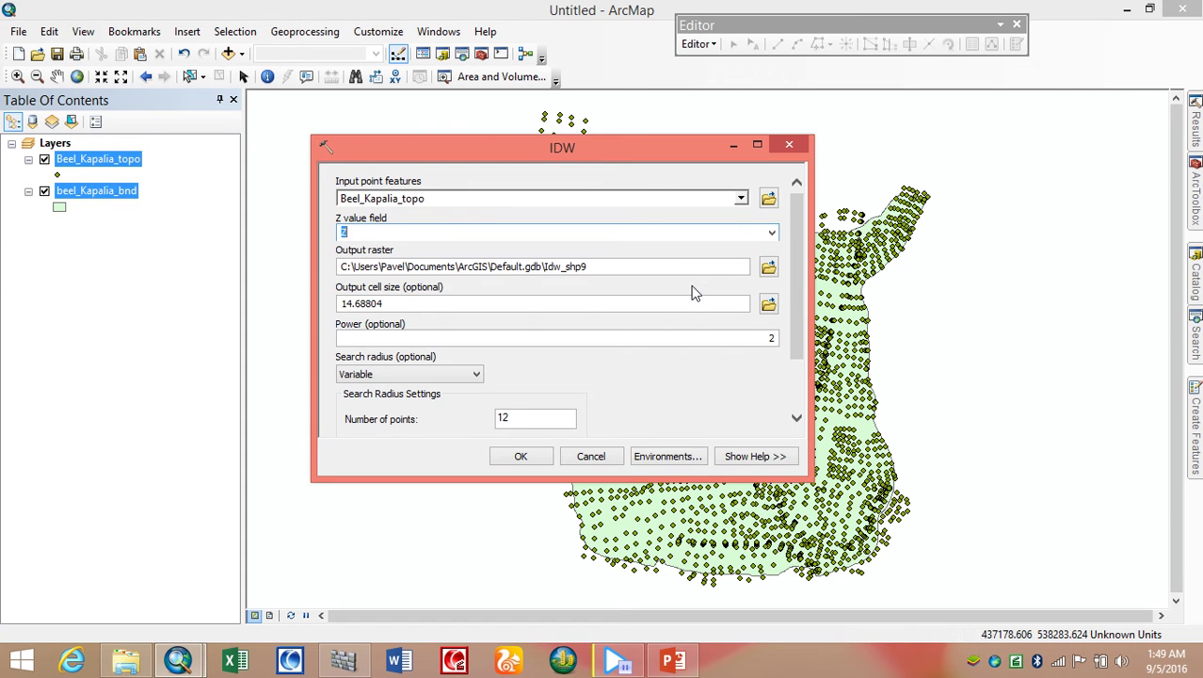
- Set the IDW output raster to bill_IDW in the Work shape file folder
{"action": "left_click", "coordinate": [768, 269]}
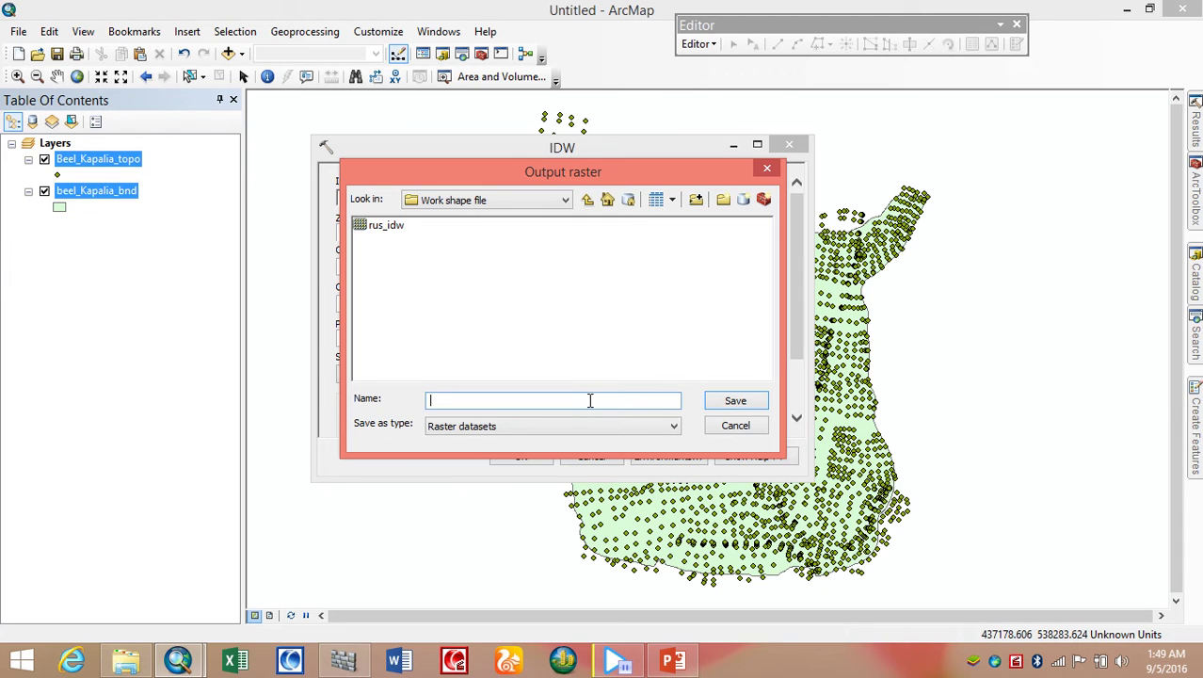
{"action": "type", "text": "bil_iDW"}
{"action": "left_click", "coordinate": [718, 403]}
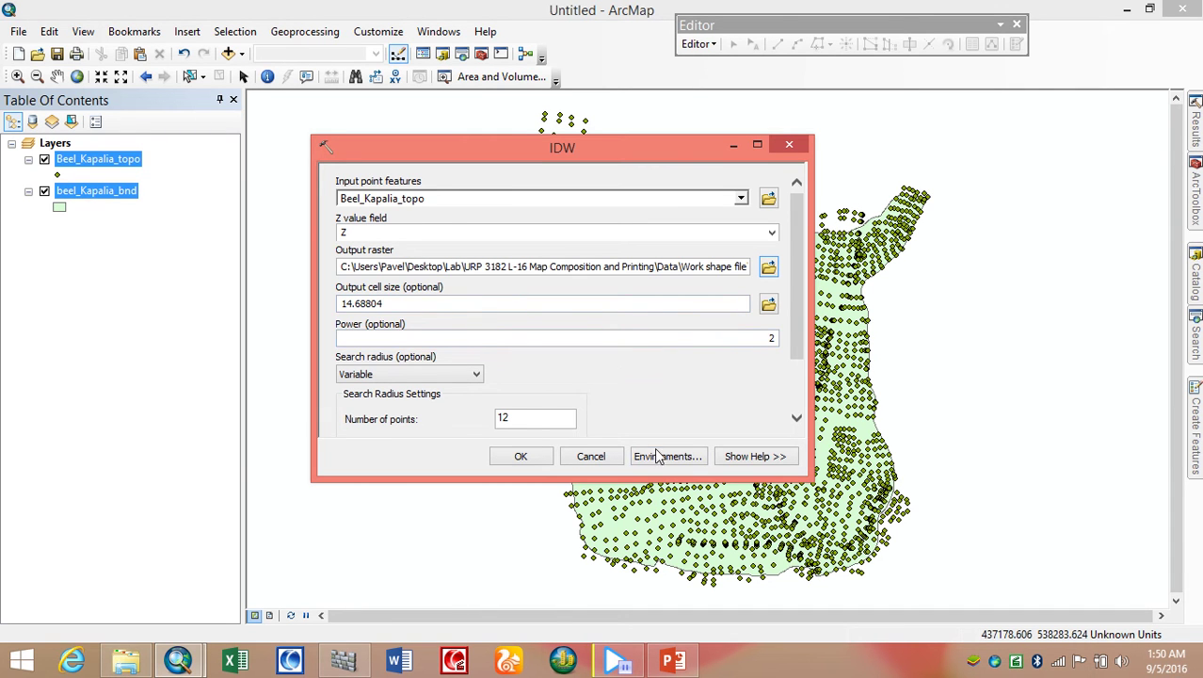
- Set the raster analysis mask to beel_Kapalia_bnd in the IDW environment settings and run the interpolation
{"action": "left_click", "coordinate": [798, 412]}
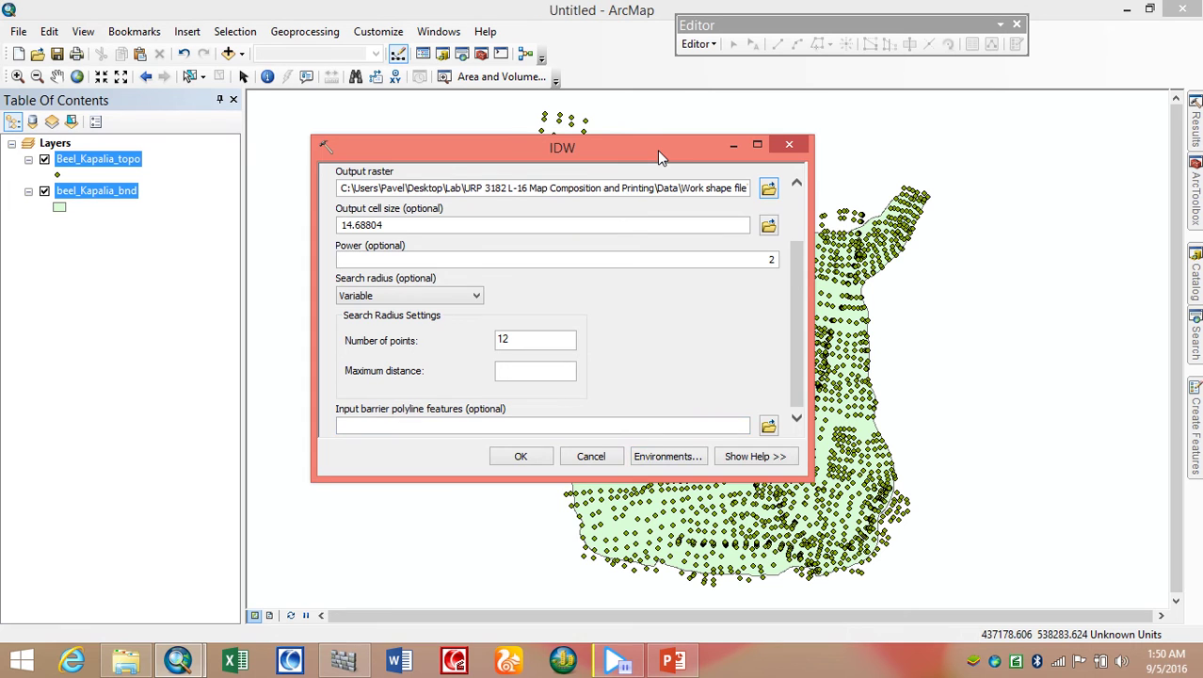
{"action": "left_click_drag", "start_coordinate": [657, 149], "coordinate": [710, 158]}
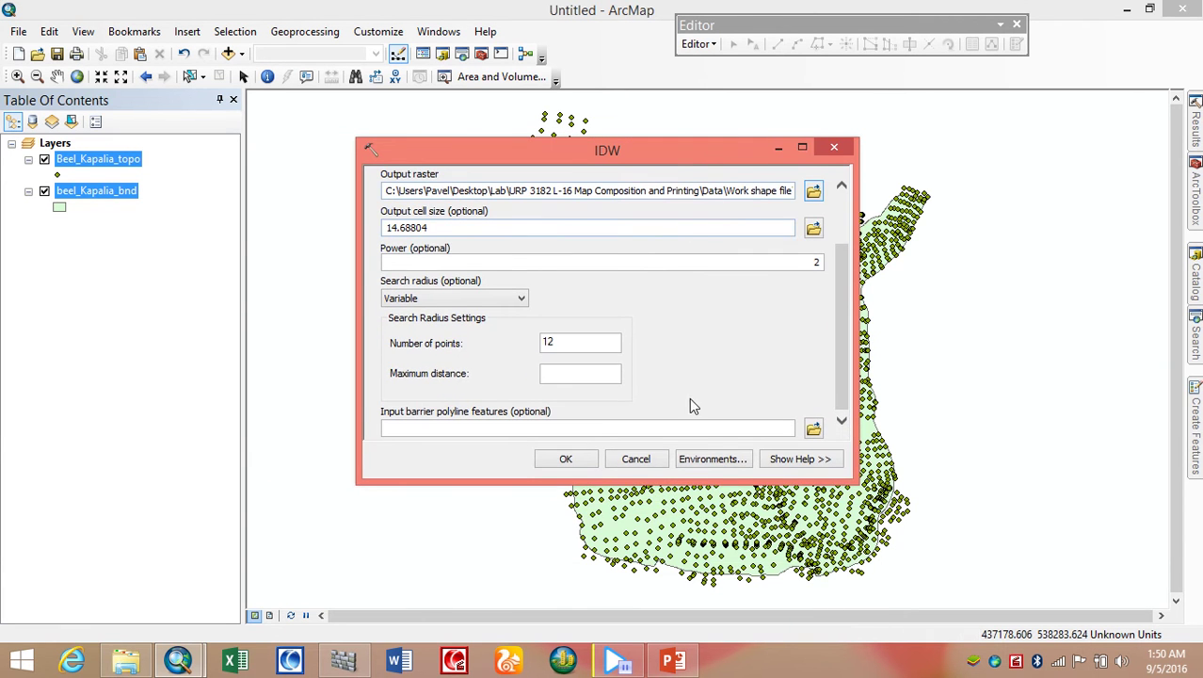
{"action": "left_click", "coordinate": [706, 459]}
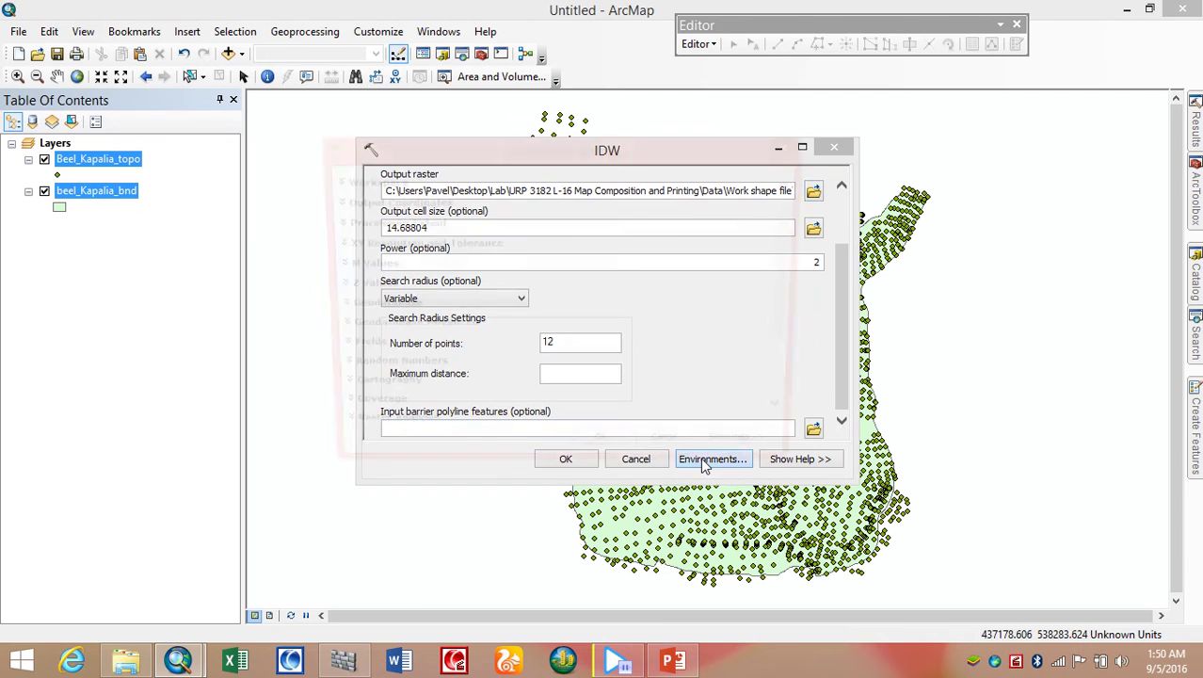
{"action": "left_click_drag", "start_coordinate": [797, 330], "coordinate": [797, 345]}
{"action": "left_click", "coordinate": [404, 409]}
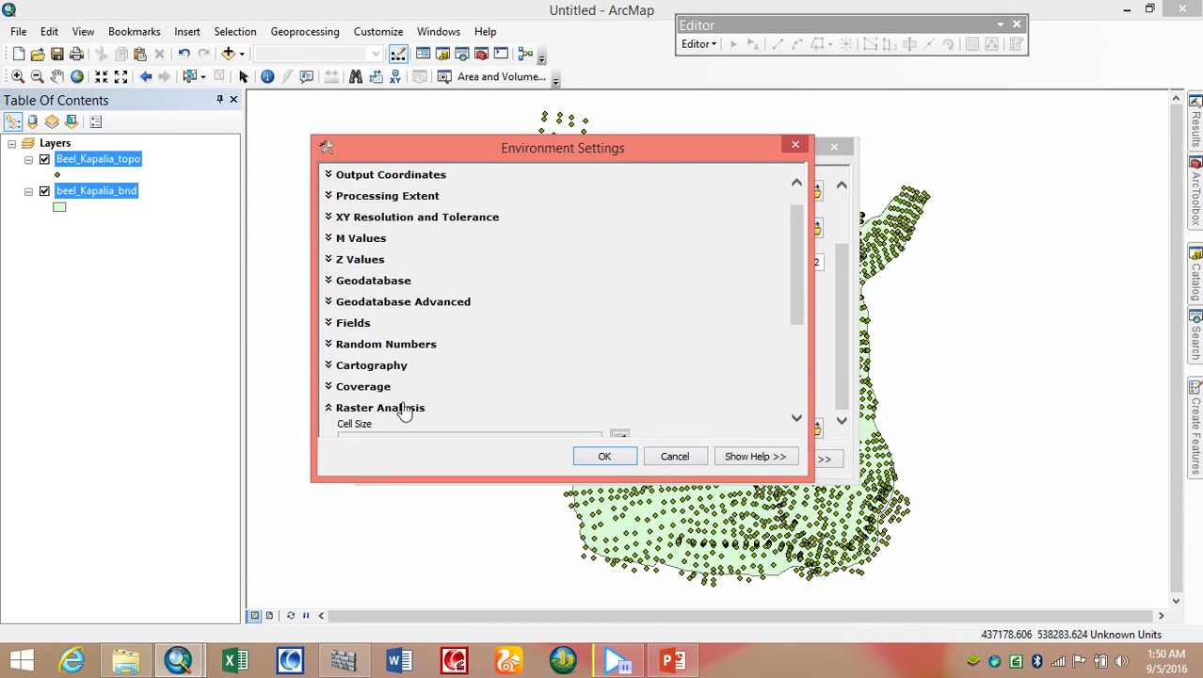
{"action": "left_click_drag", "start_coordinate": [800, 254], "coordinate": [798, 337]}
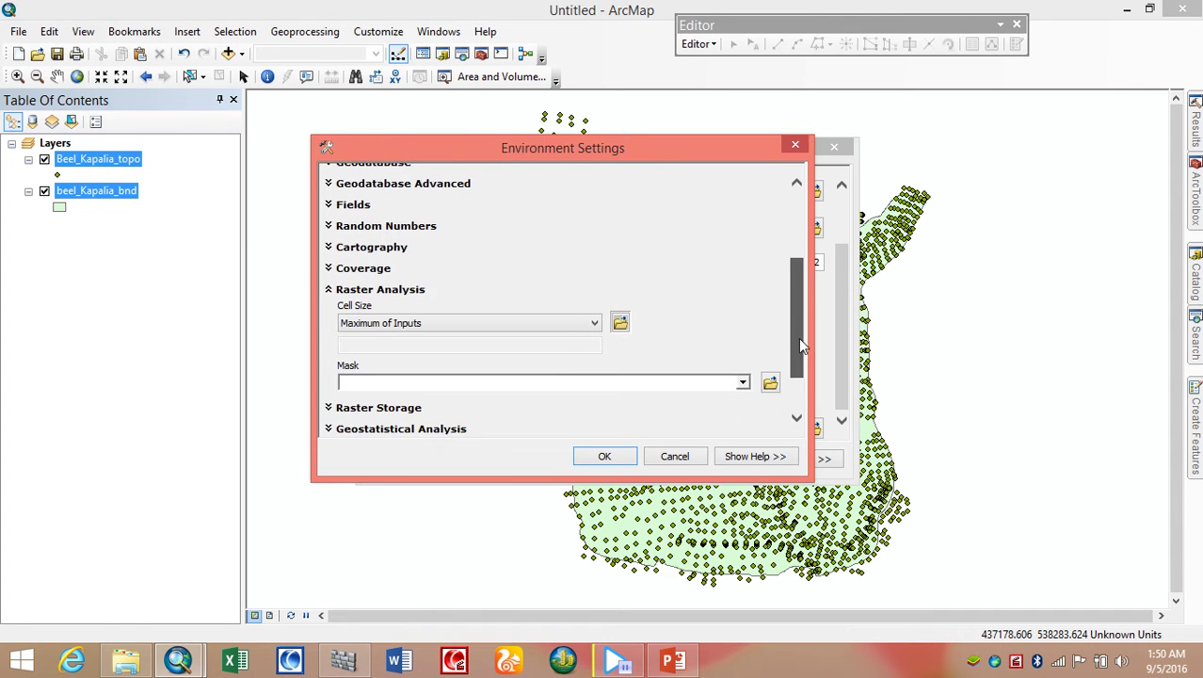
{"action": "left_click", "coordinate": [742, 382]}
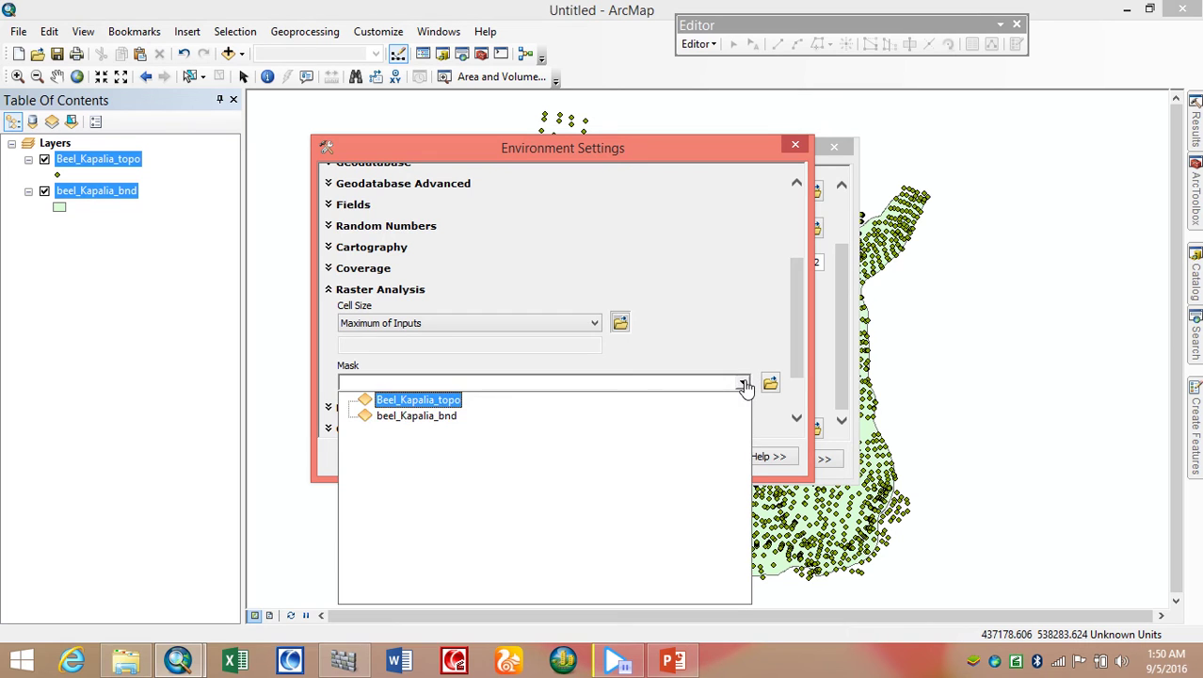
{"action": "left_click", "coordinate": [448, 418]}
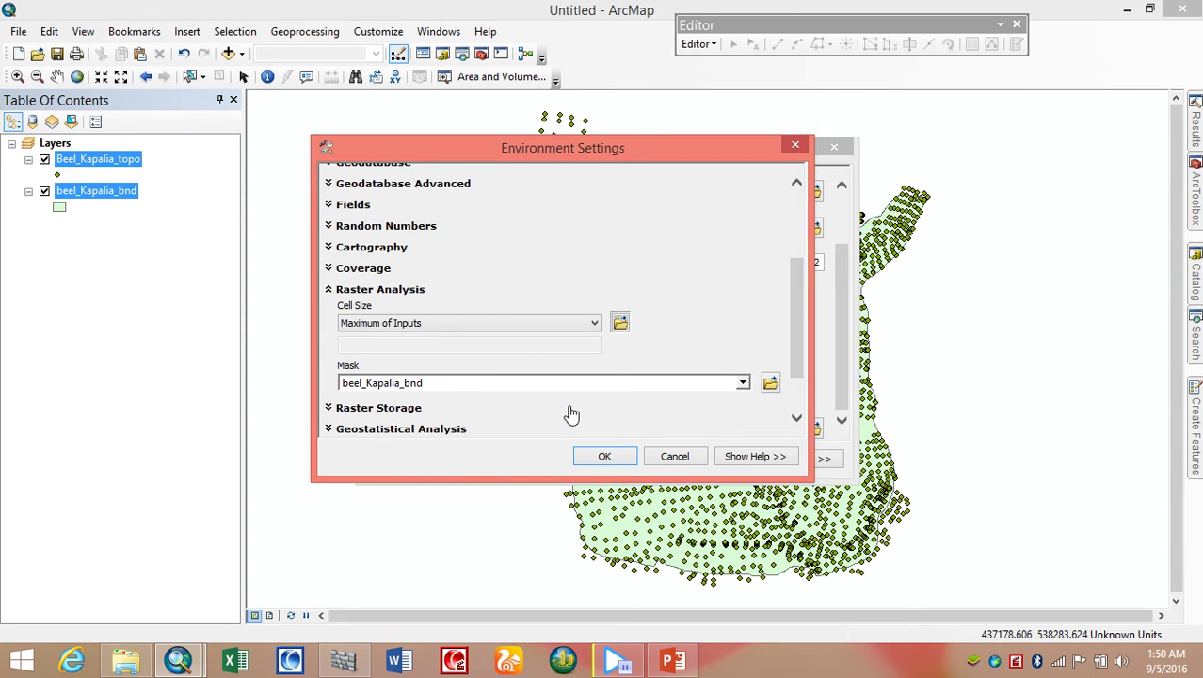
{"action": "left_click", "coordinate": [604, 458]}
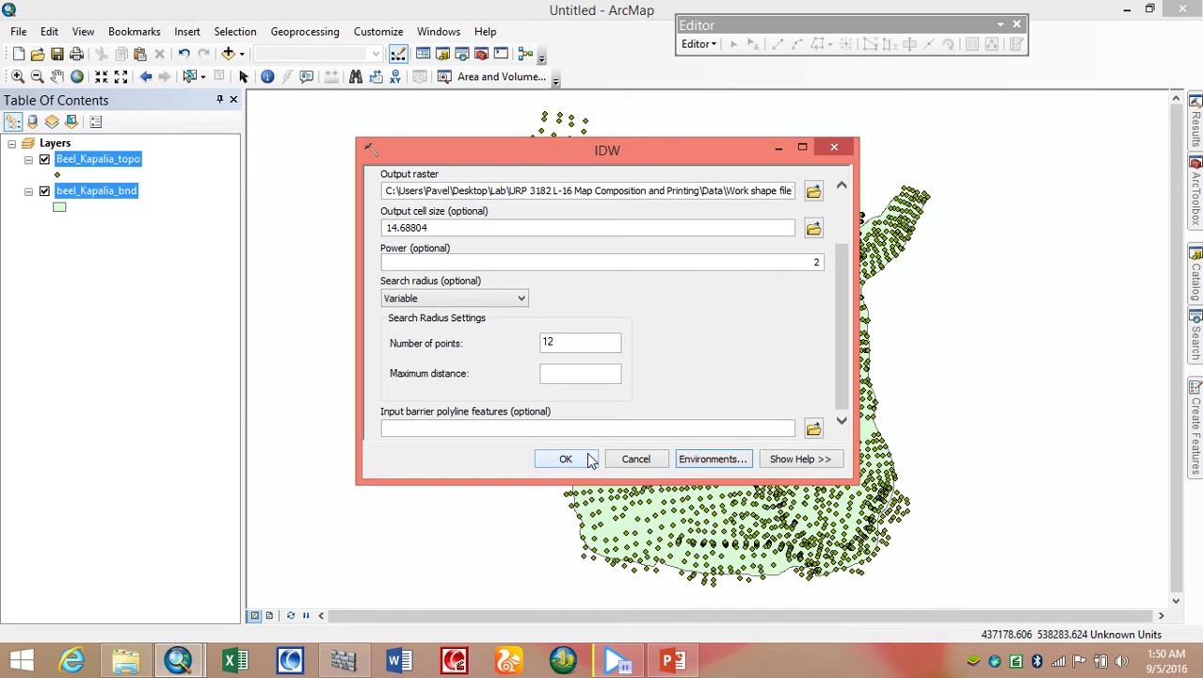
{"action": "left_click", "coordinate": [566, 458]}
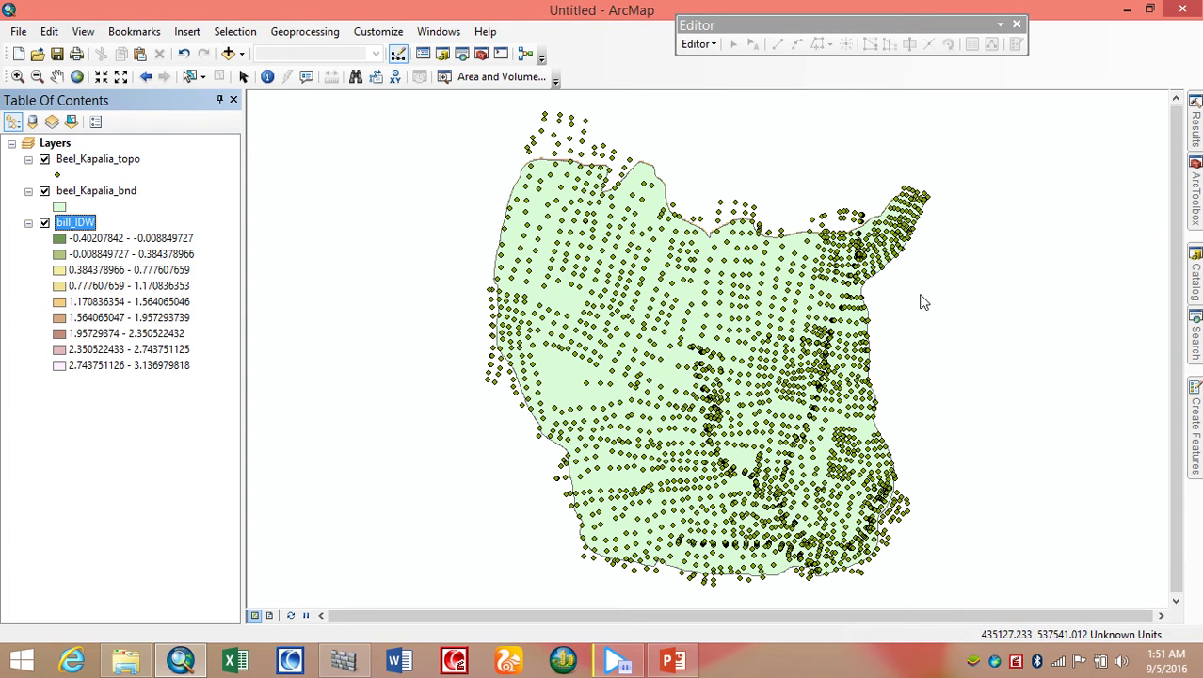
- Start the Raster Surface Contour tool with bill_IDW as the input raster
{"action": "mouse_move", "coordinate": [1197, 212]}
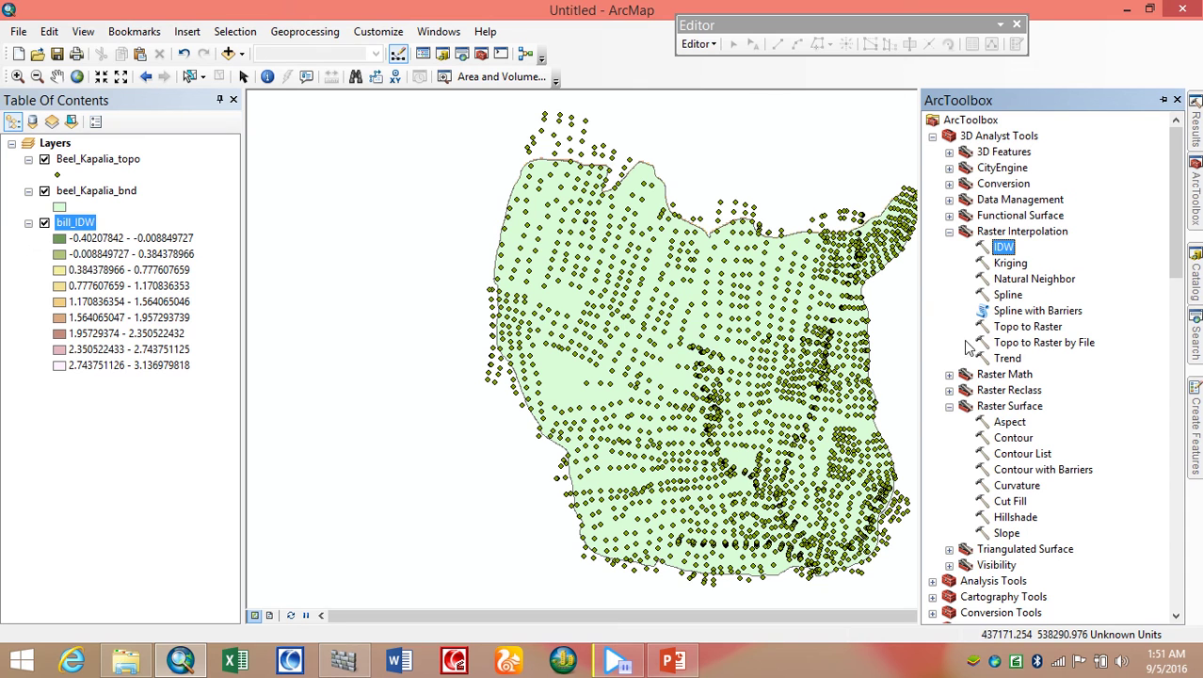
{"action": "left_click", "coordinate": [1005, 440]}
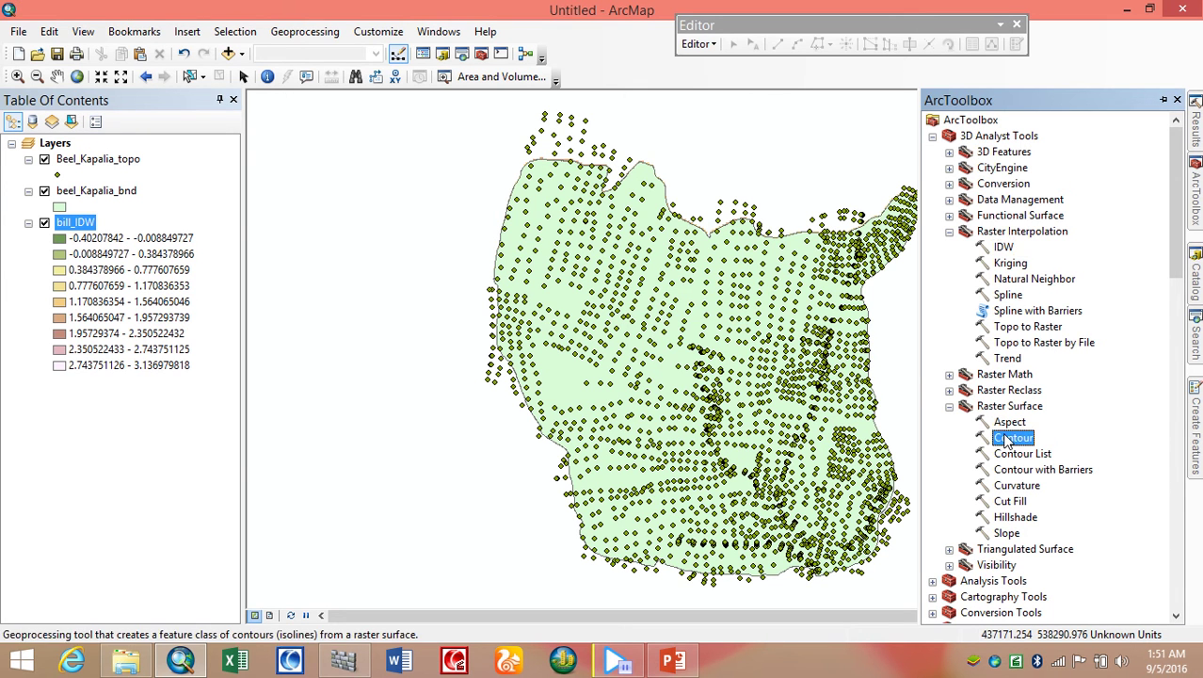
{"action": "double_click", "coordinate": [1005, 440]}
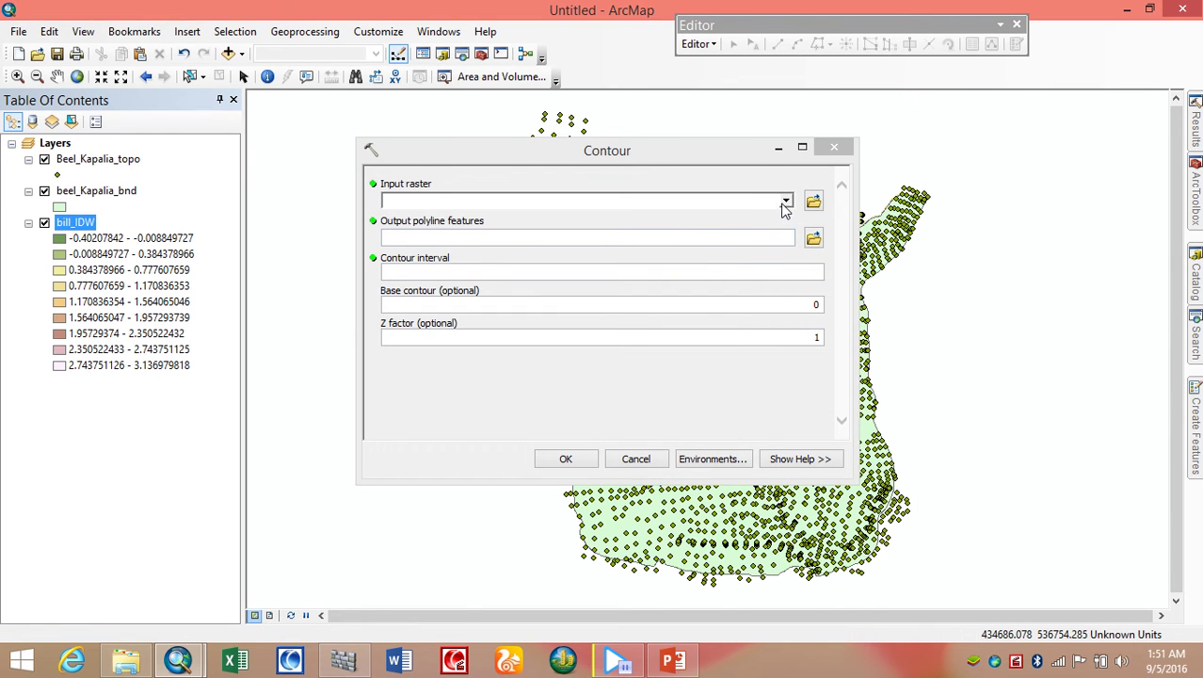
{"action": "left_click", "coordinate": [785, 202]}
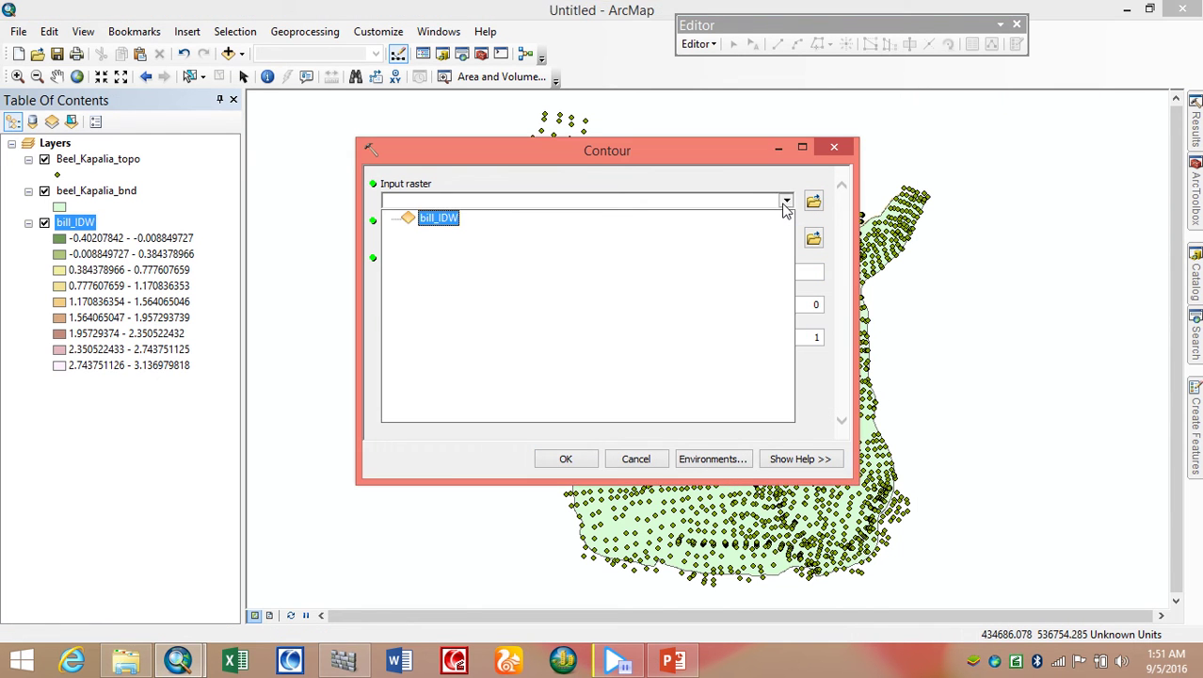
{"action": "left_click", "coordinate": [451, 218]}
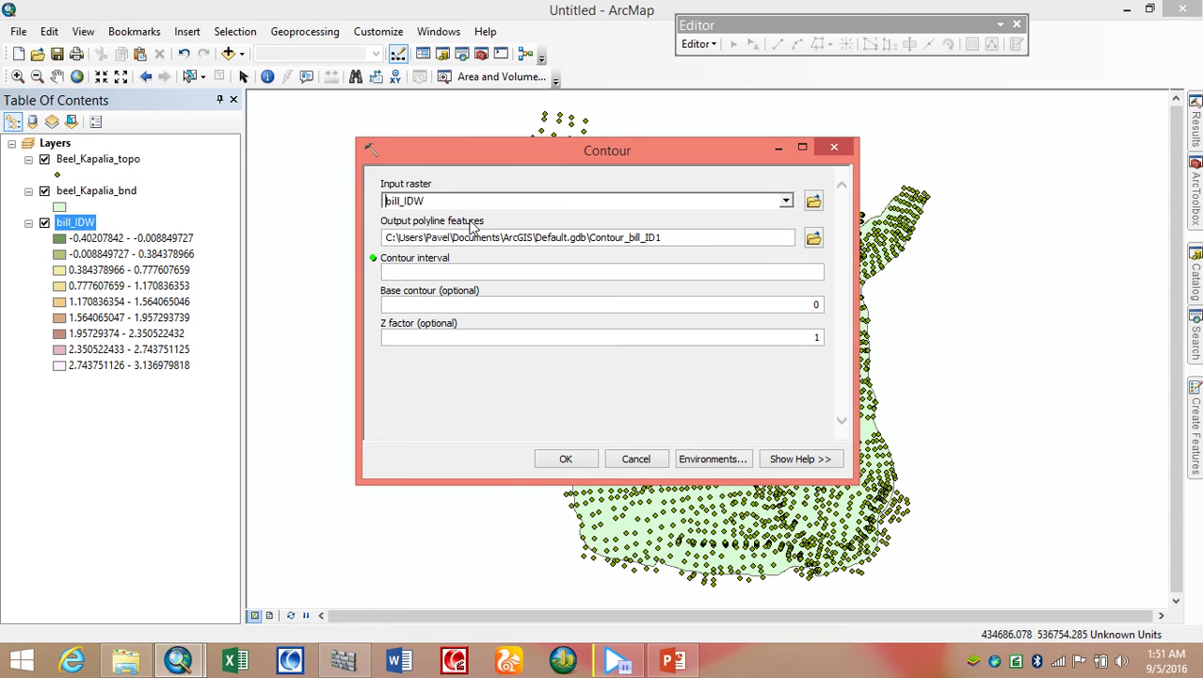
- Try to set the contour output polyline features to CONTURE_IDW in the Work shape file folder
{"action": "left_click", "coordinate": [814, 239]}
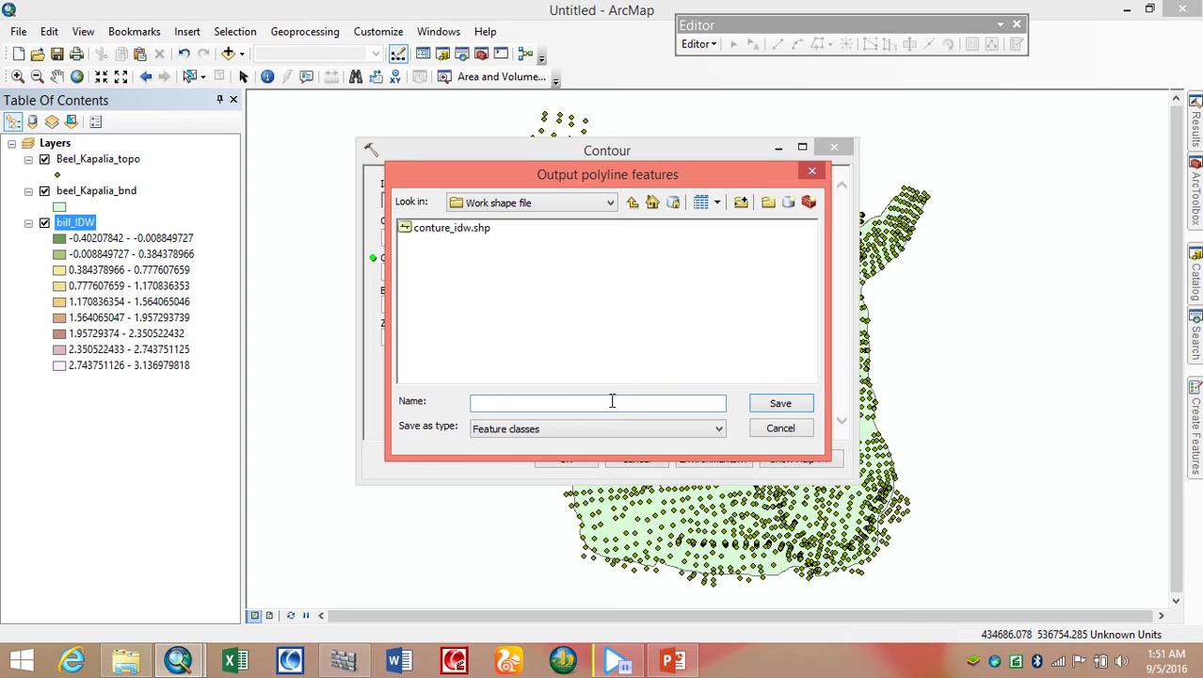
{"action": "type", "text": "coN"}
{"action": "type", "text": "TURE"}
{"action": "type", "text": "_ID"}
{"action": "type", "text": "W"}
{"action": "left_click", "coordinate": [781, 403]}
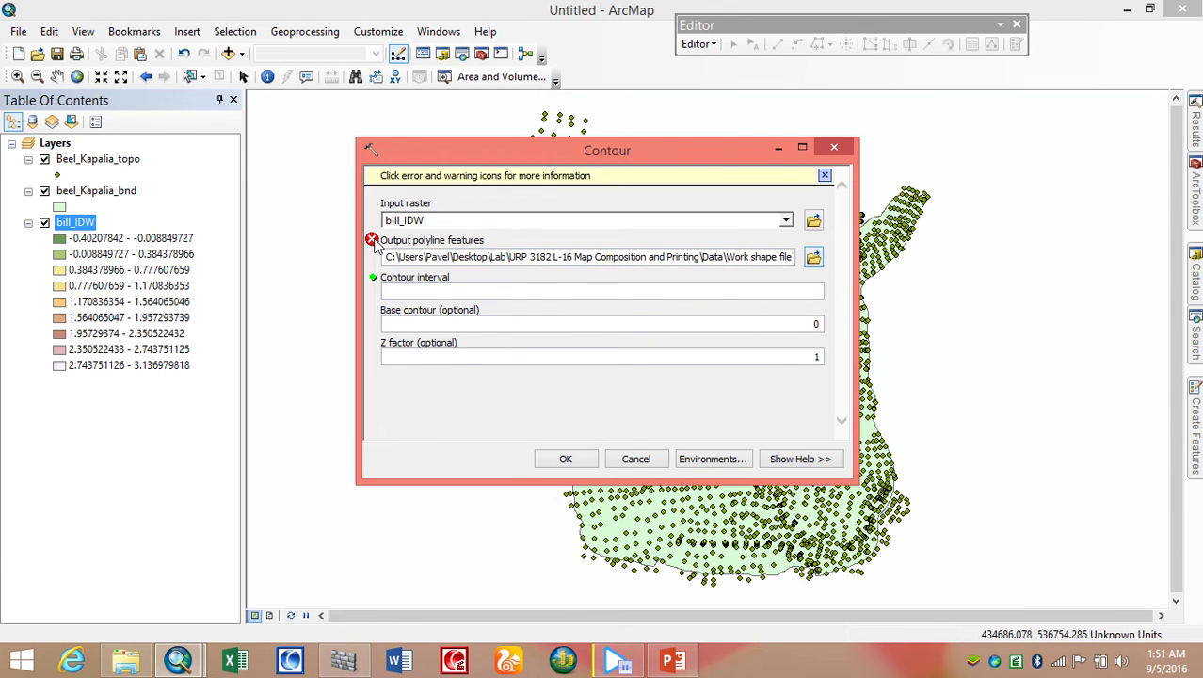
{"action": "mouse_move", "coordinate": [374, 242]}
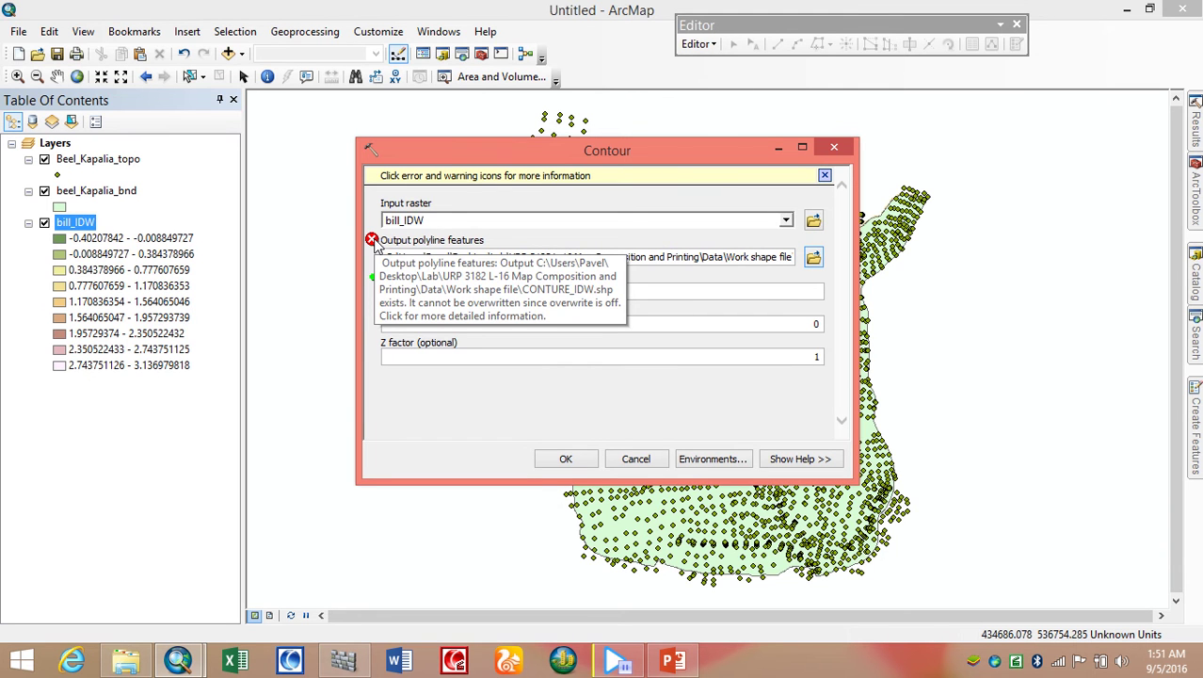
- Set the contour output polyline features to co_IDW in the Work shape file folder
{"action": "left_click", "coordinate": [810, 257]}
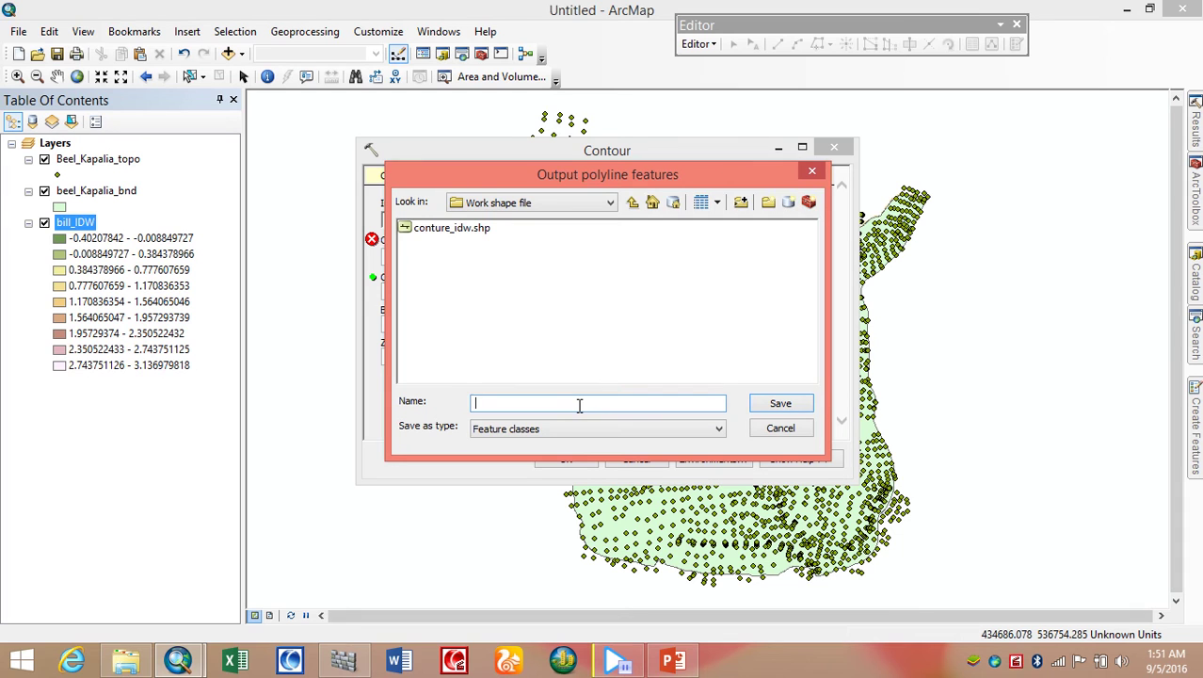
{"action": "type", "text": "co"}
{"action": "type", "text": "_IDW"}
{"action": "left_click", "coordinate": [777, 405]}
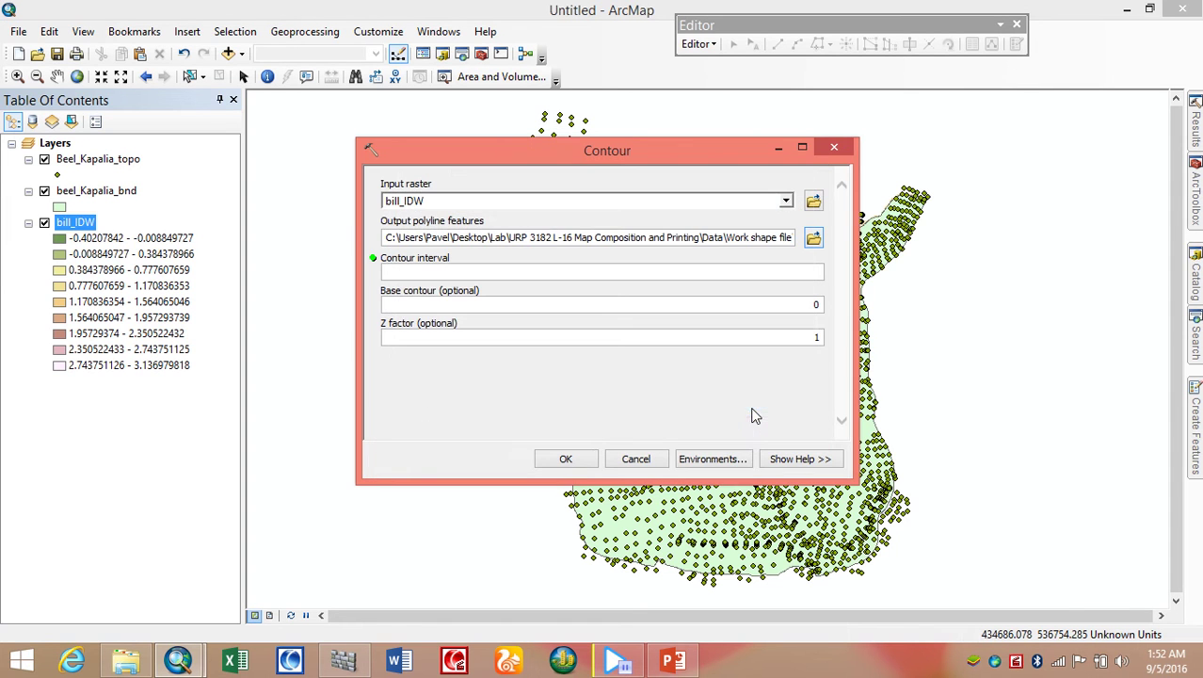
- Run the Contour tool with a contour interval of 1 and beel_Kapalia_bnd as the raster analysis mask
{"action": "left_click", "coordinate": [793, 280]}
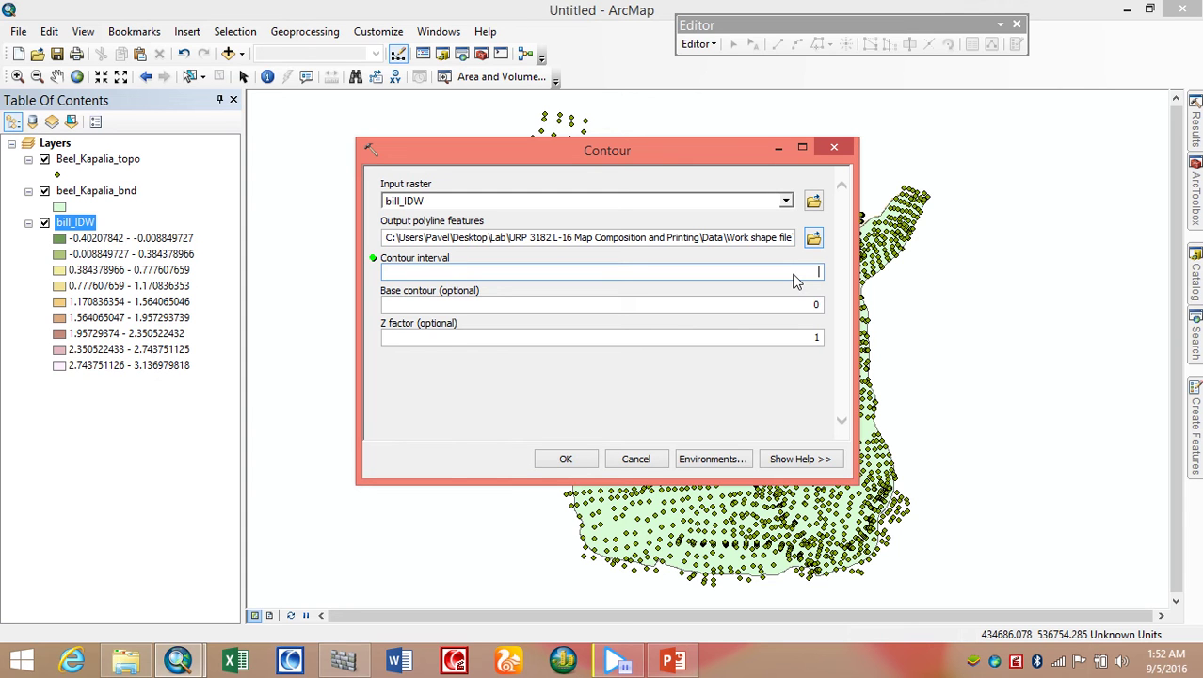
{"action": "type", "text": "1"}
{"action": "left_click", "coordinate": [712, 459]}
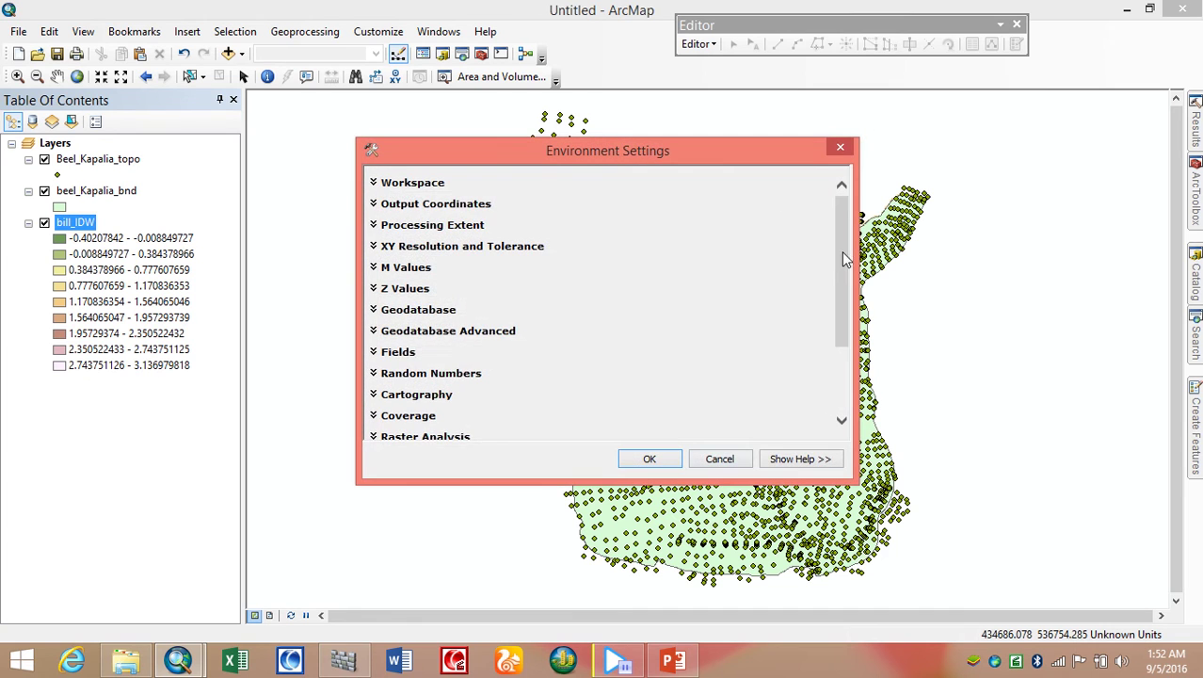
{"action": "scroll", "coordinate": [779, 292], "scroll_direction": "down", "scroll_amount": 3}
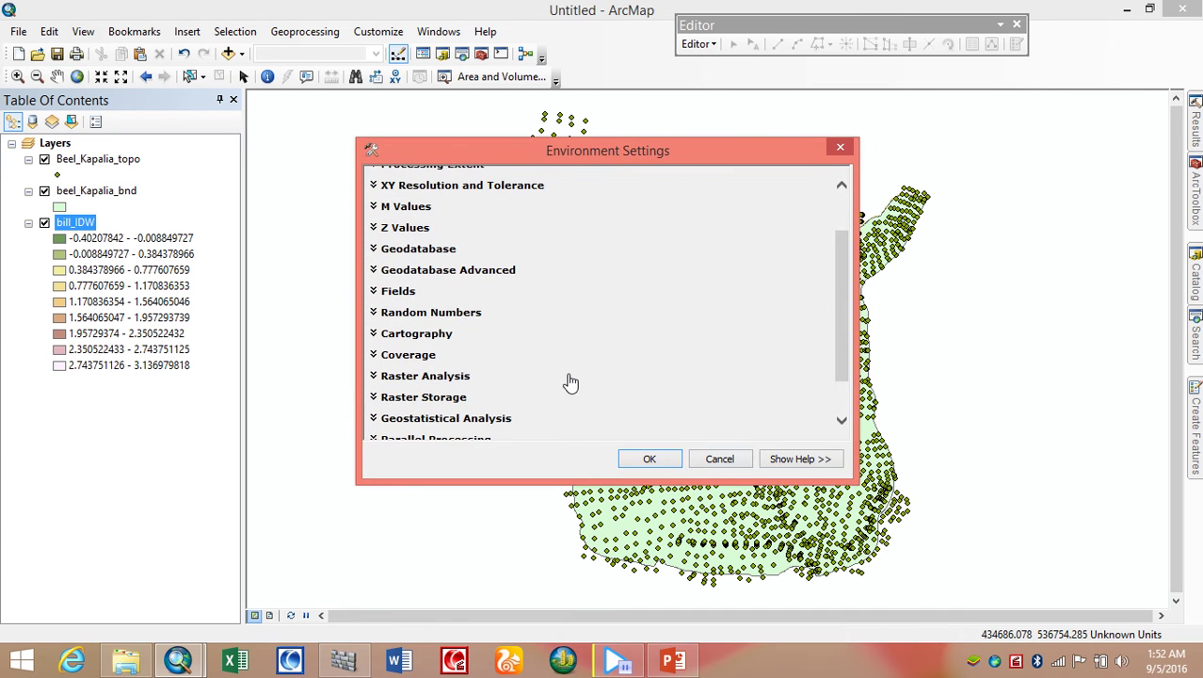
{"action": "left_click", "coordinate": [450, 376]}
{"action": "left_click_drag", "start_coordinate": [834, 268], "coordinate": [840, 332]}
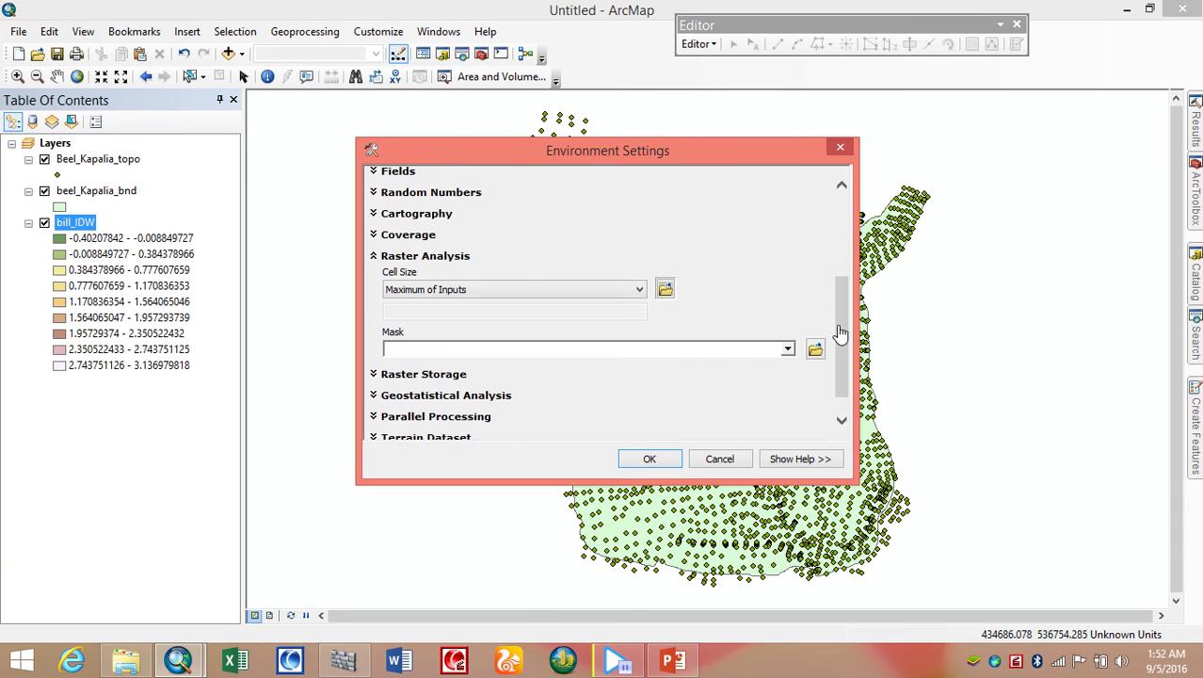
{"action": "left_click", "coordinate": [787, 350]}
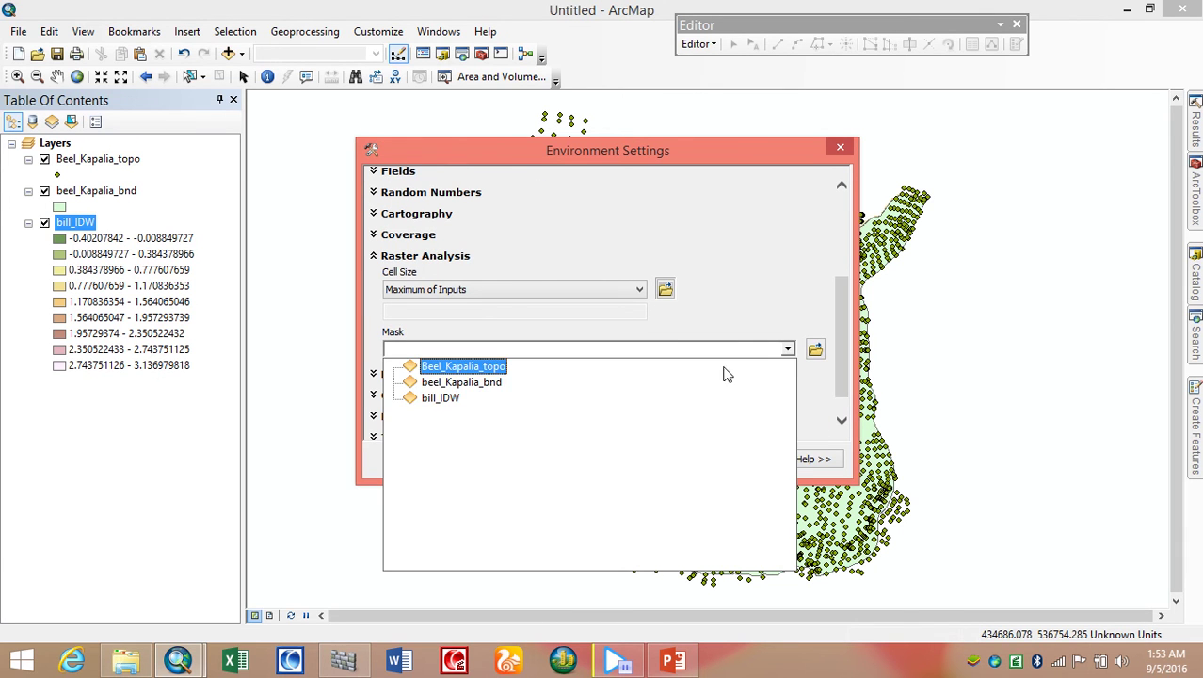
{"action": "left_click", "coordinate": [480, 386]}
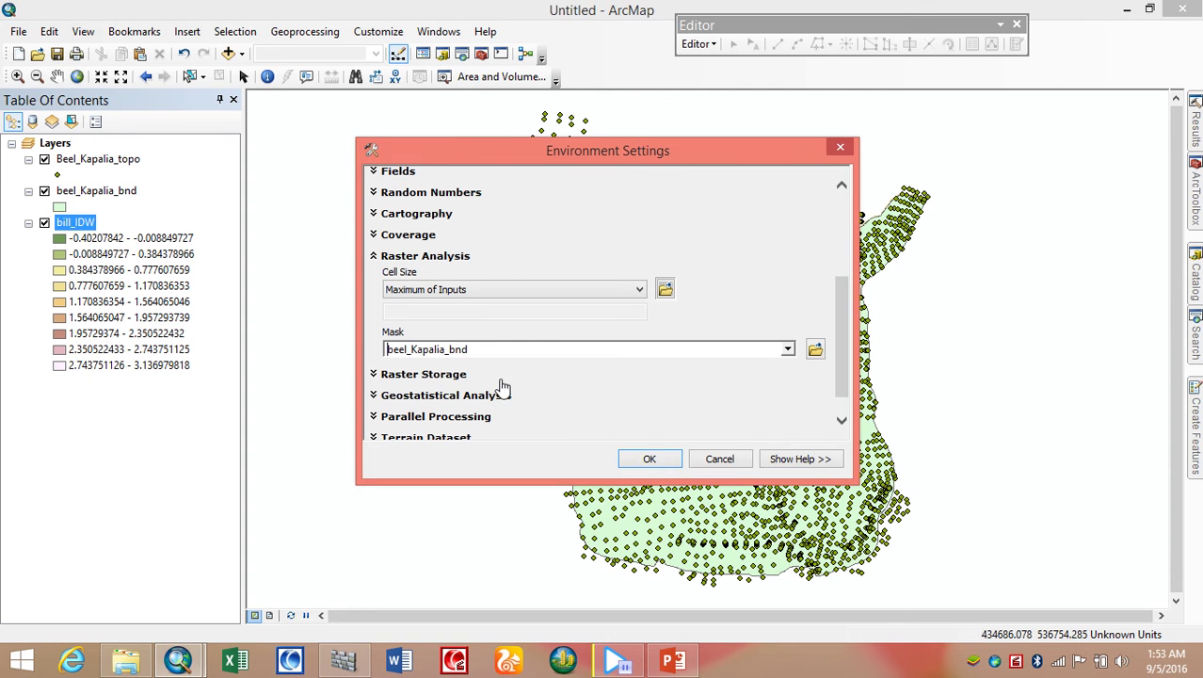
{"action": "left_click", "coordinate": [649, 460]}
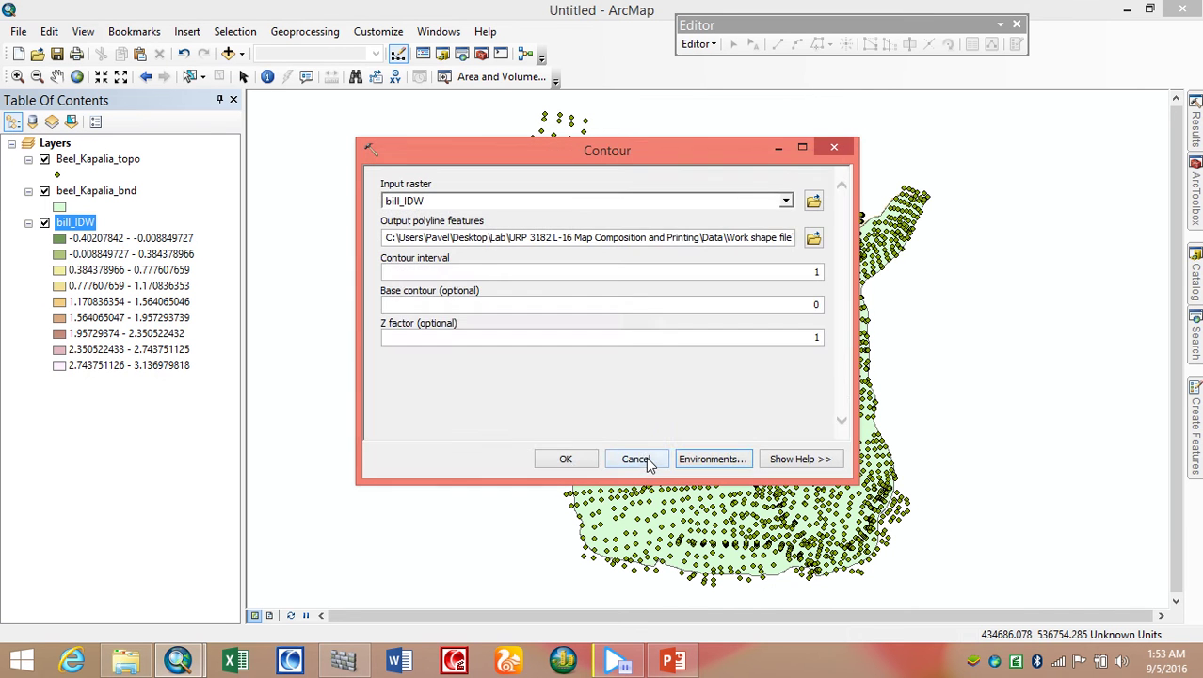
{"action": "left_click", "coordinate": [590, 456]}
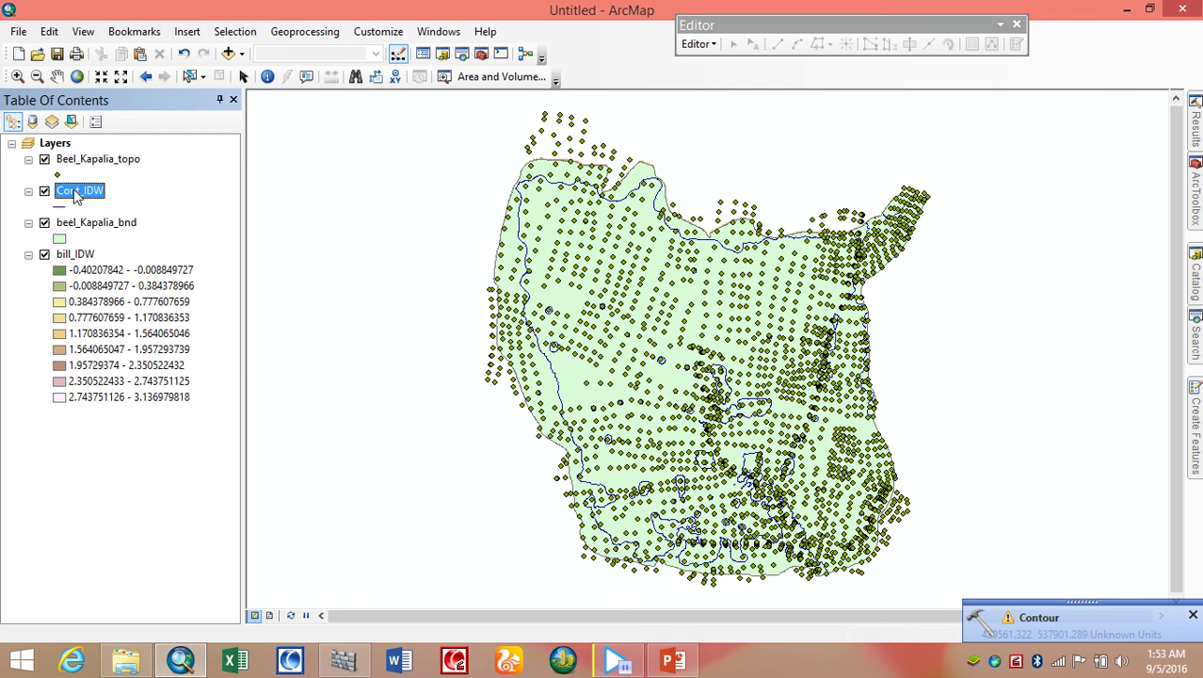
- Hide the Beel_Kapalia_topo and beel_Kapalia_bnd layers and label the features of the Cont_IDW contour layer
{"action": "left_click", "coordinate": [45, 159]}
{"action": "left_click", "coordinate": [44, 222]}
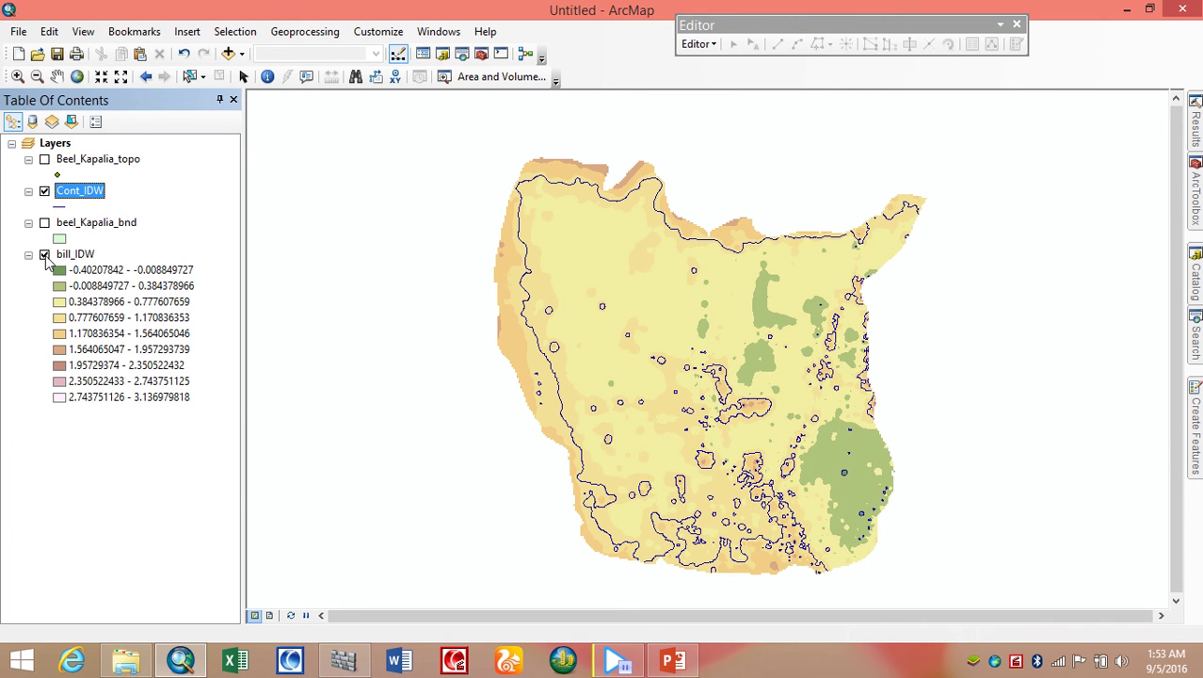
{"action": "right_click", "coordinate": [95, 192]}
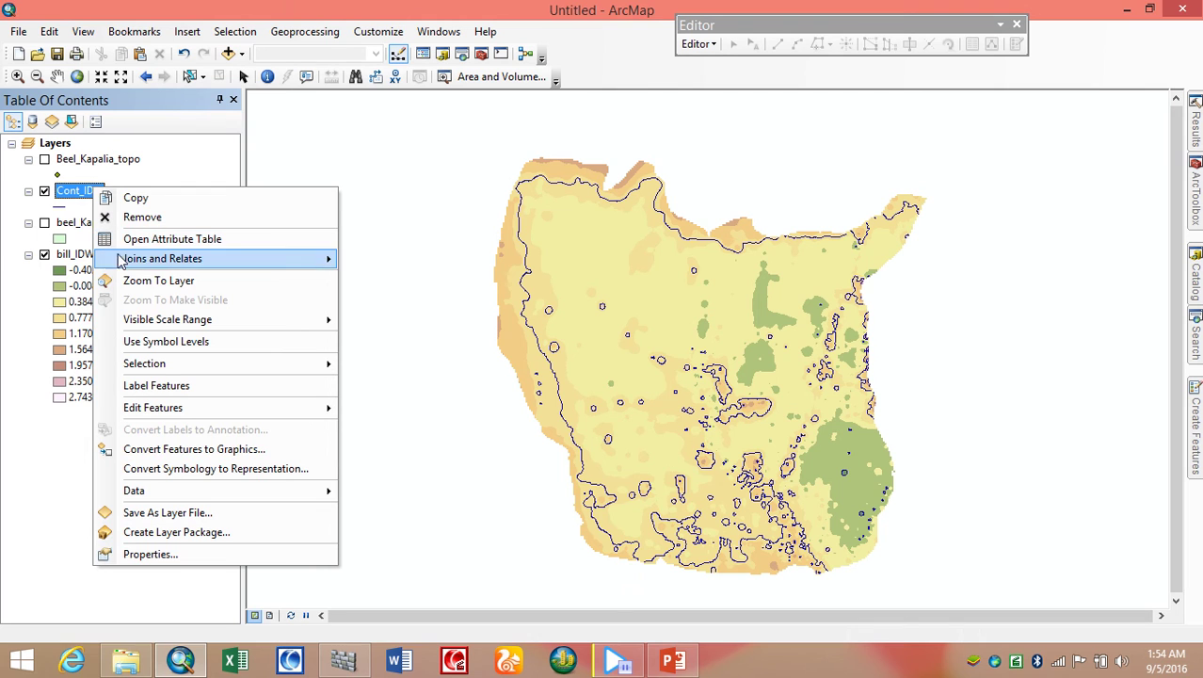
{"action": "mouse_move", "coordinate": [121, 267]}
{"action": "mouse_move", "coordinate": [136, 322]}
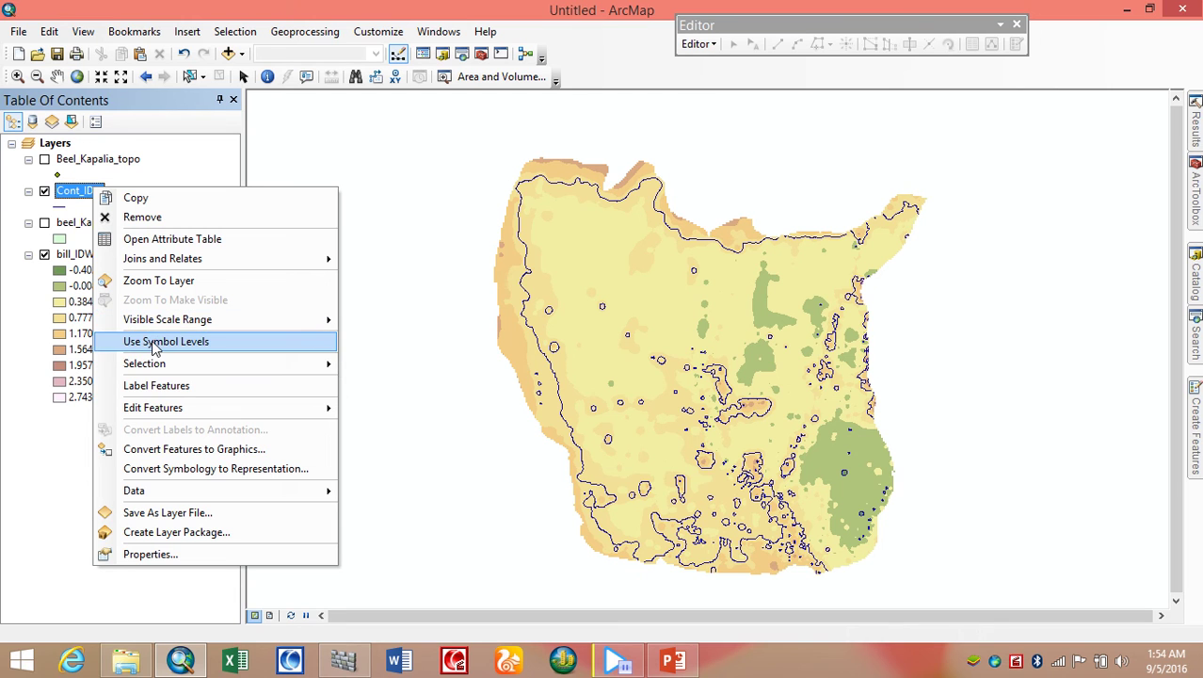
{"action": "left_click", "coordinate": [158, 384]}
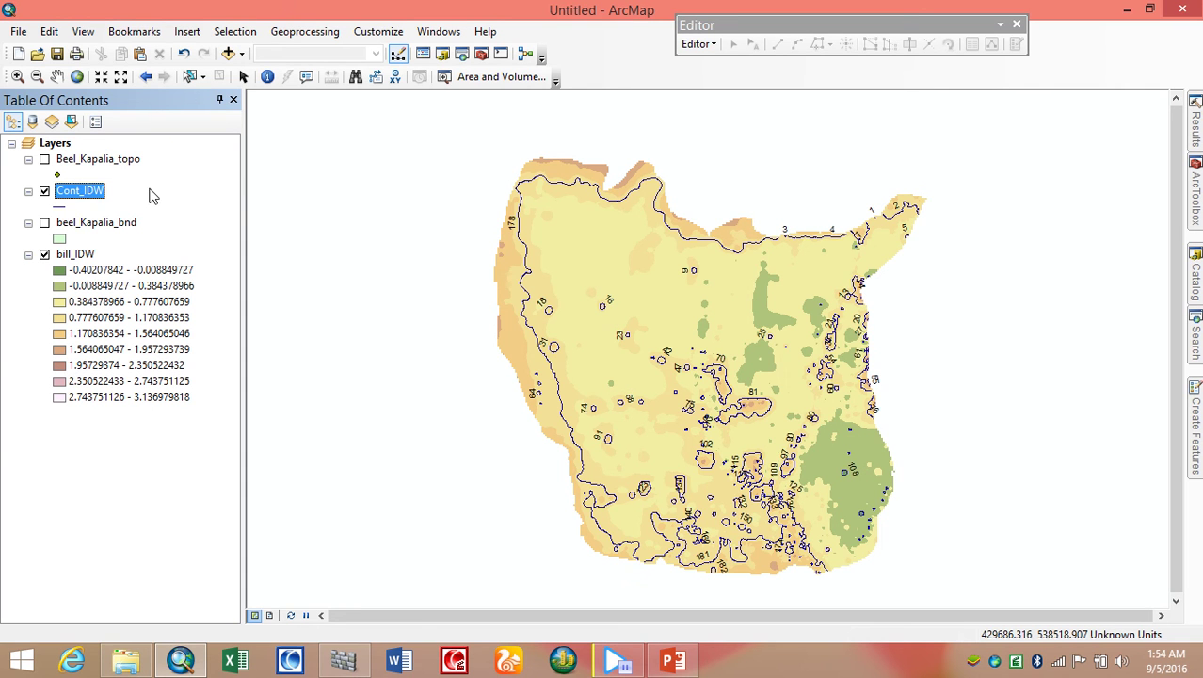
- Hide the Cont_IDW layer and start the Spatial Analyst Reclassify tool with bill_IDW as the input raster
{"action": "left_click", "coordinate": [44, 191]}
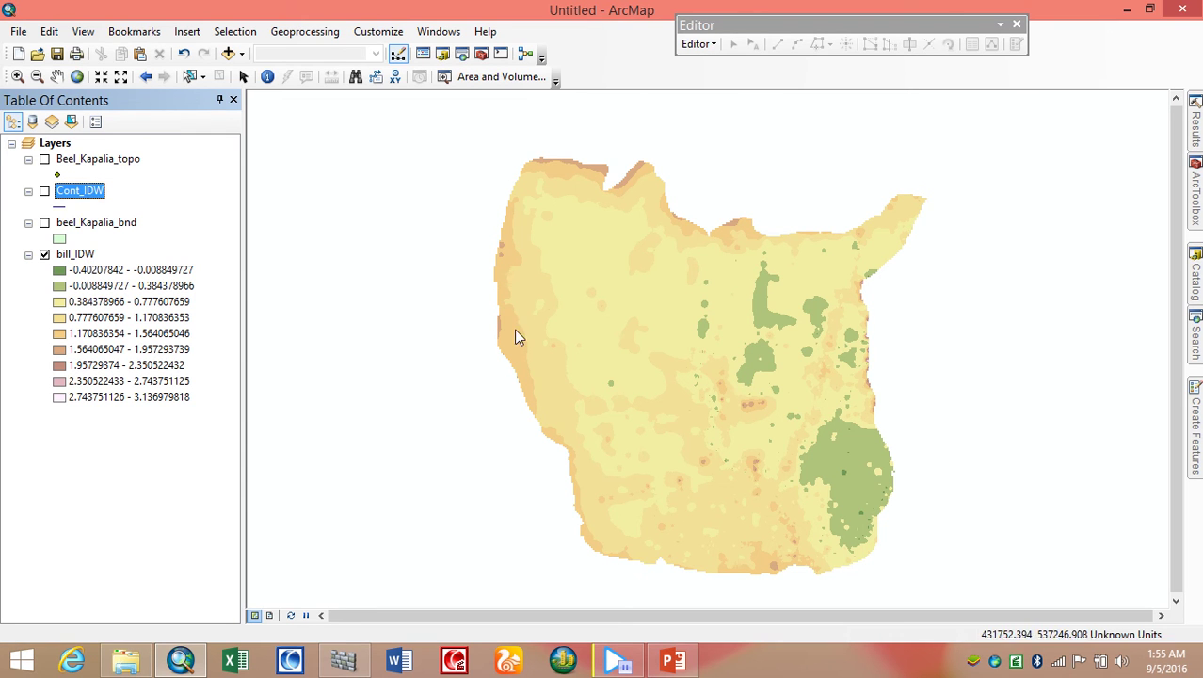
{"action": "left_click", "coordinate": [1196, 197]}
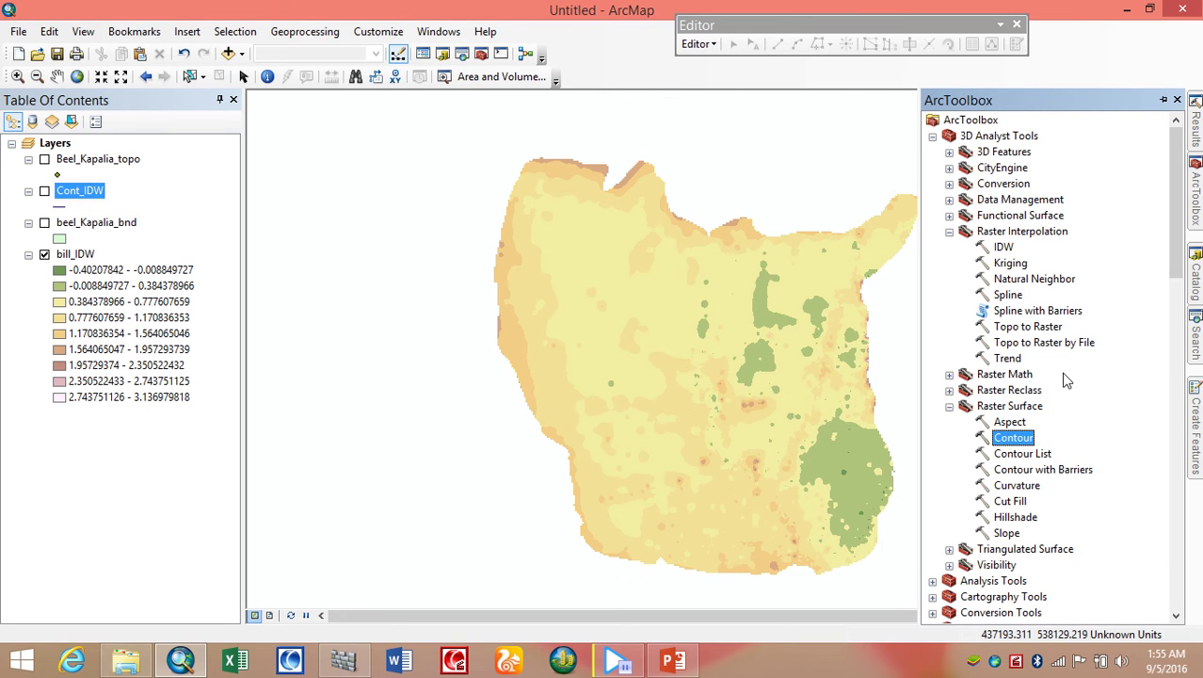
{"action": "left_click_drag", "start_coordinate": [1175, 267], "coordinate": [1167, 567]}
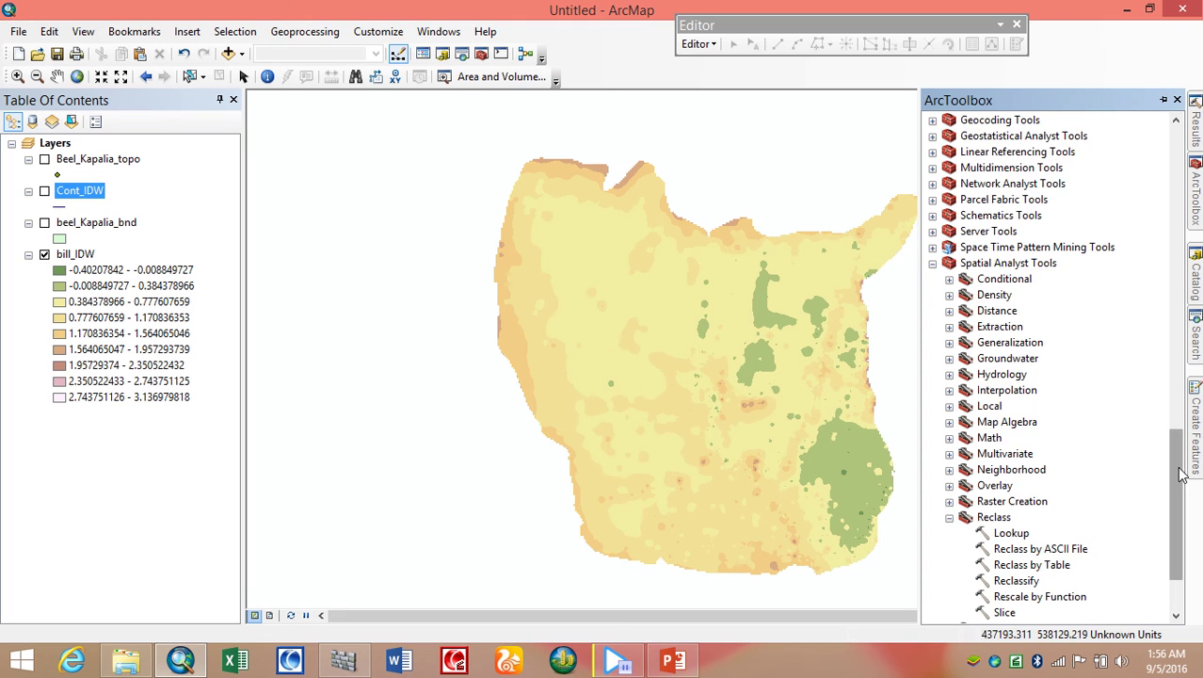
{"action": "left_click_drag", "start_coordinate": [1182, 474], "coordinate": [1182, 487]}
{"action": "left_click", "coordinate": [1021, 534]}
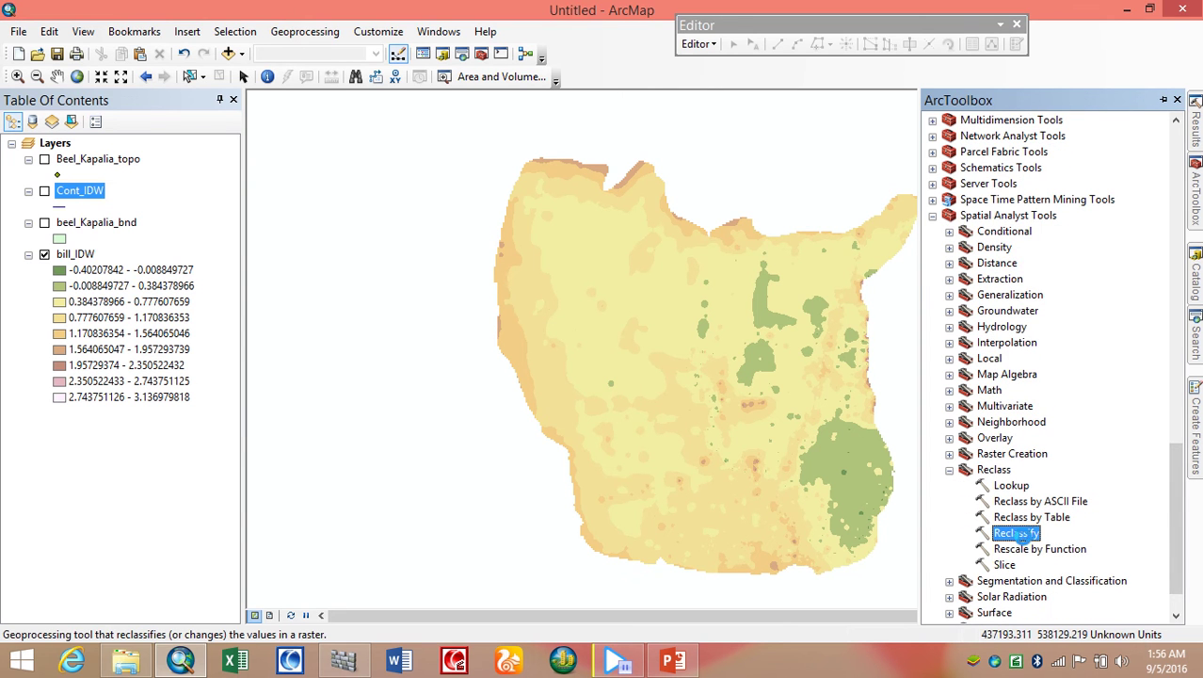
{"action": "double_click", "coordinate": [1017, 534]}
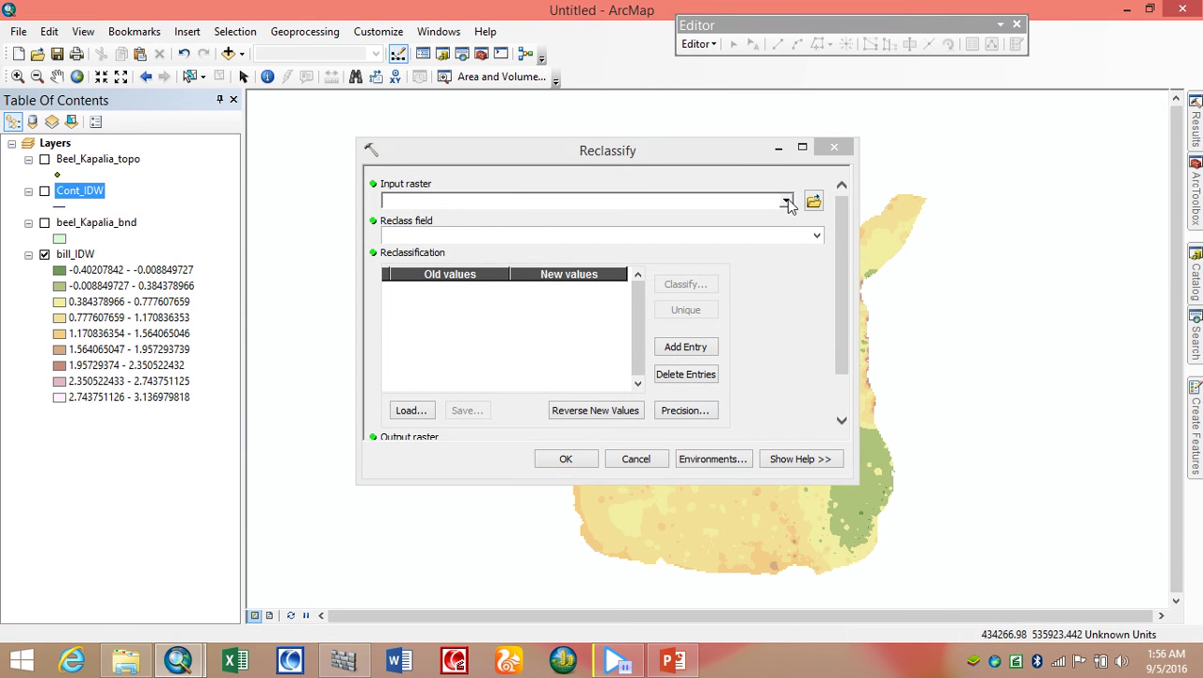
{"action": "left_click", "coordinate": [786, 202]}
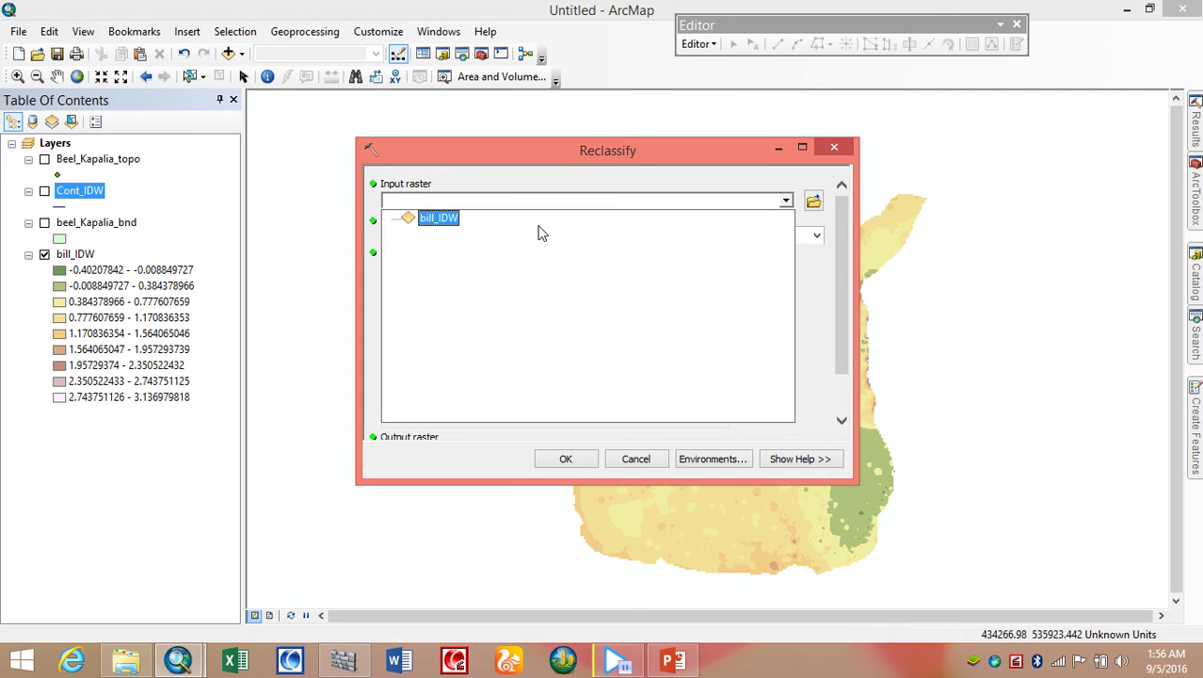
{"action": "left_click", "coordinate": [443, 219]}
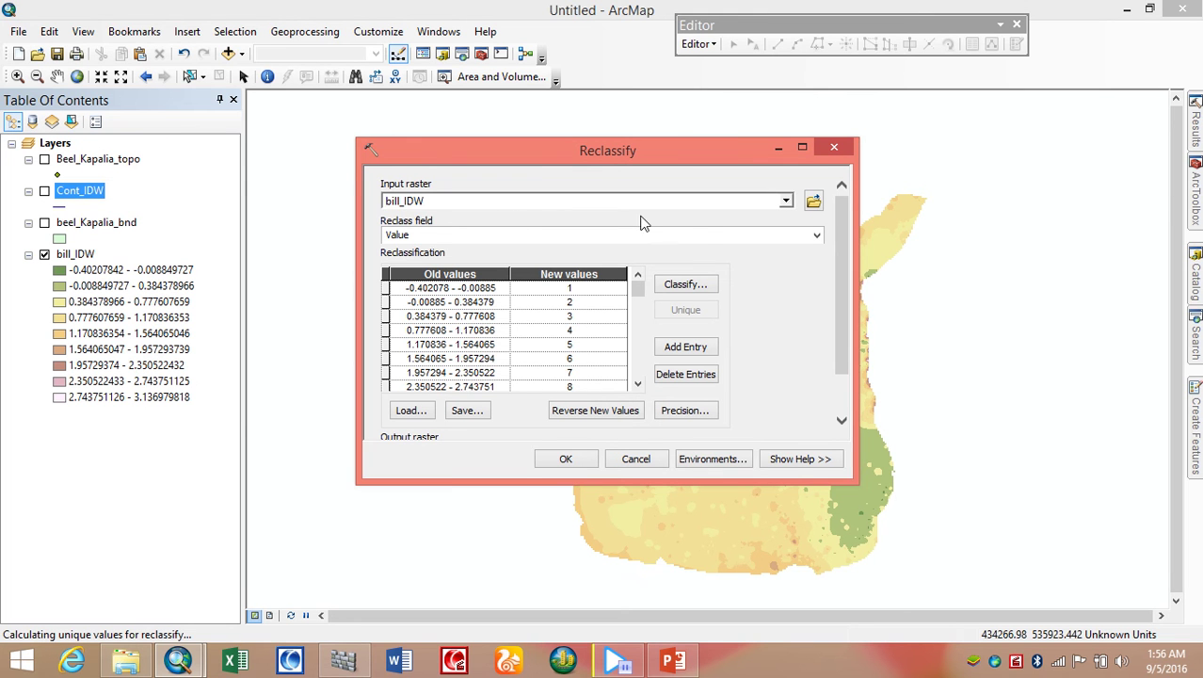
- Reduce the reclassification of bill_IDW to 1 class using the Natural Breaks (Jenks) method
{"action": "left_click", "coordinate": [698, 287]}
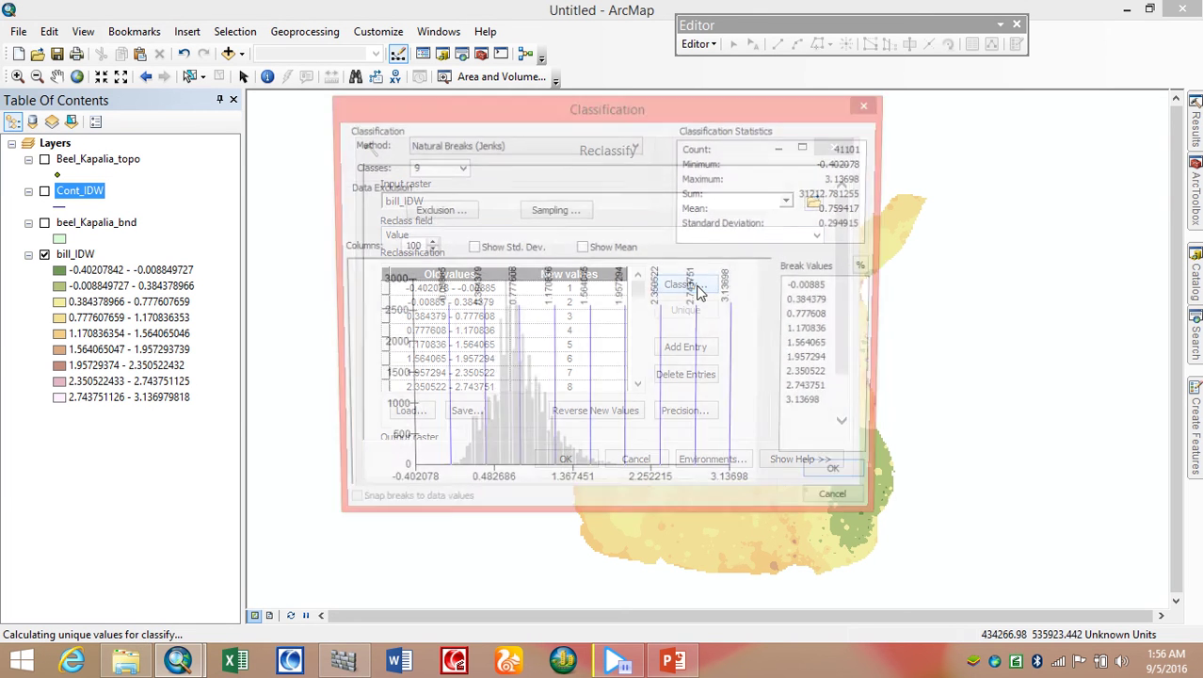
{"action": "left_click", "coordinate": [458, 168]}
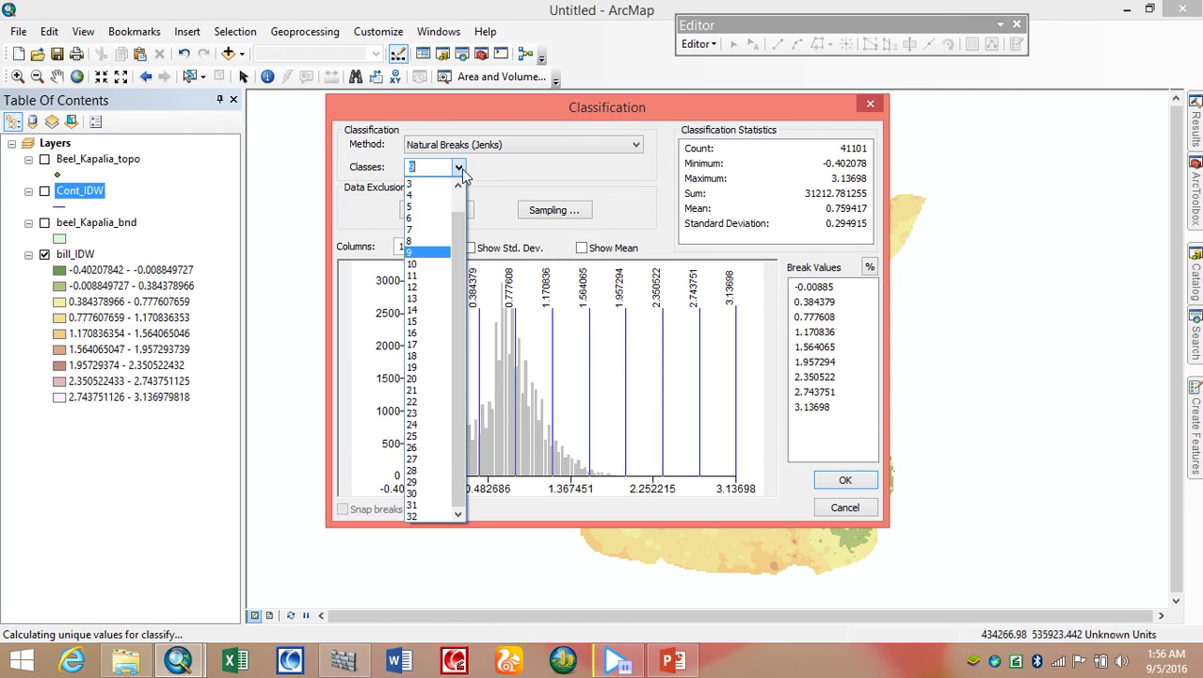
{"action": "scroll", "coordinate": [459, 199], "scroll_direction": "up", "scroll_amount": 1}
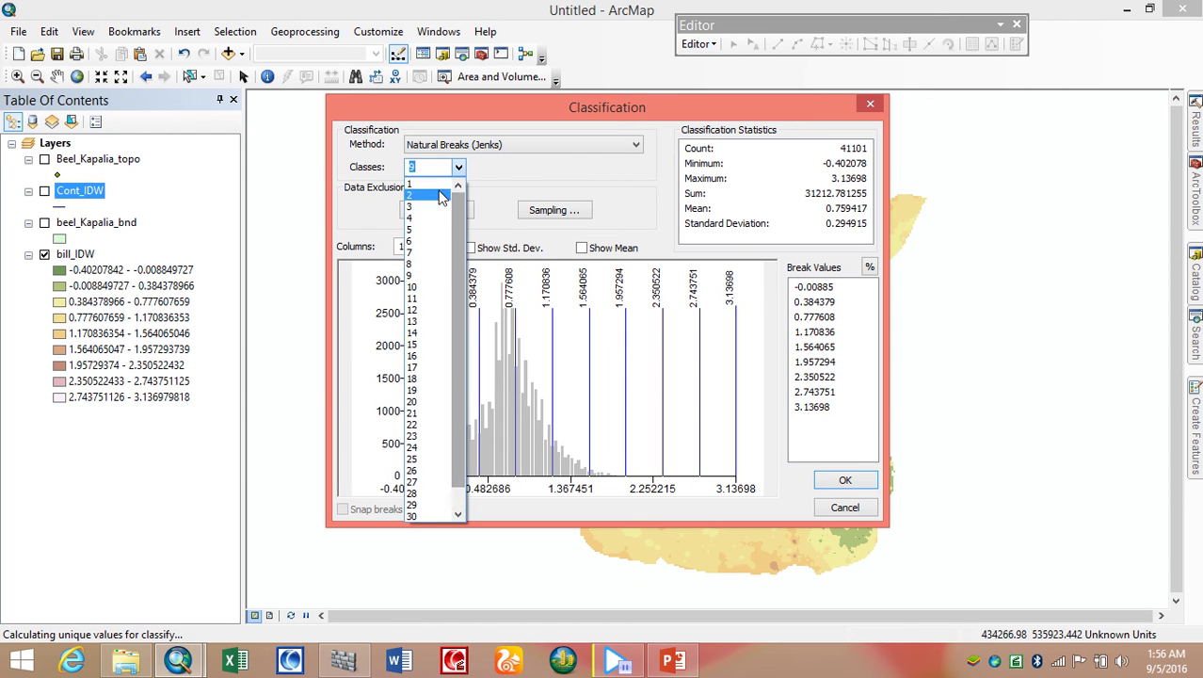
{"action": "left_click", "coordinate": [433, 184]}
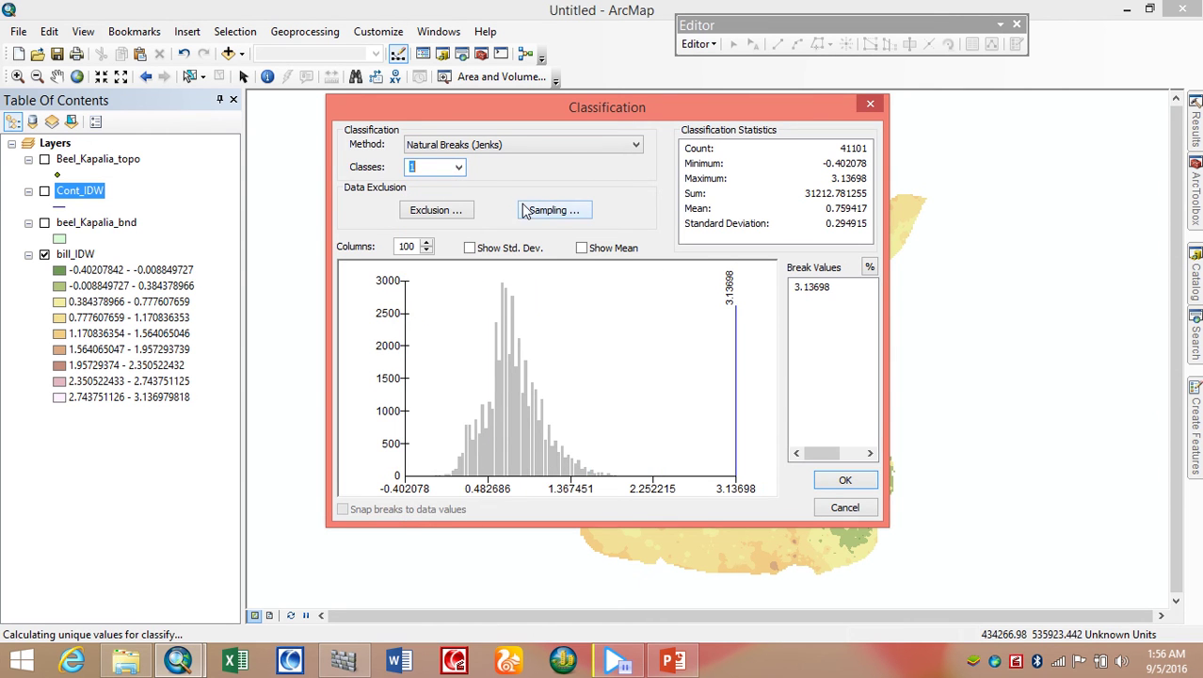
{"action": "left_click", "coordinate": [850, 479]}
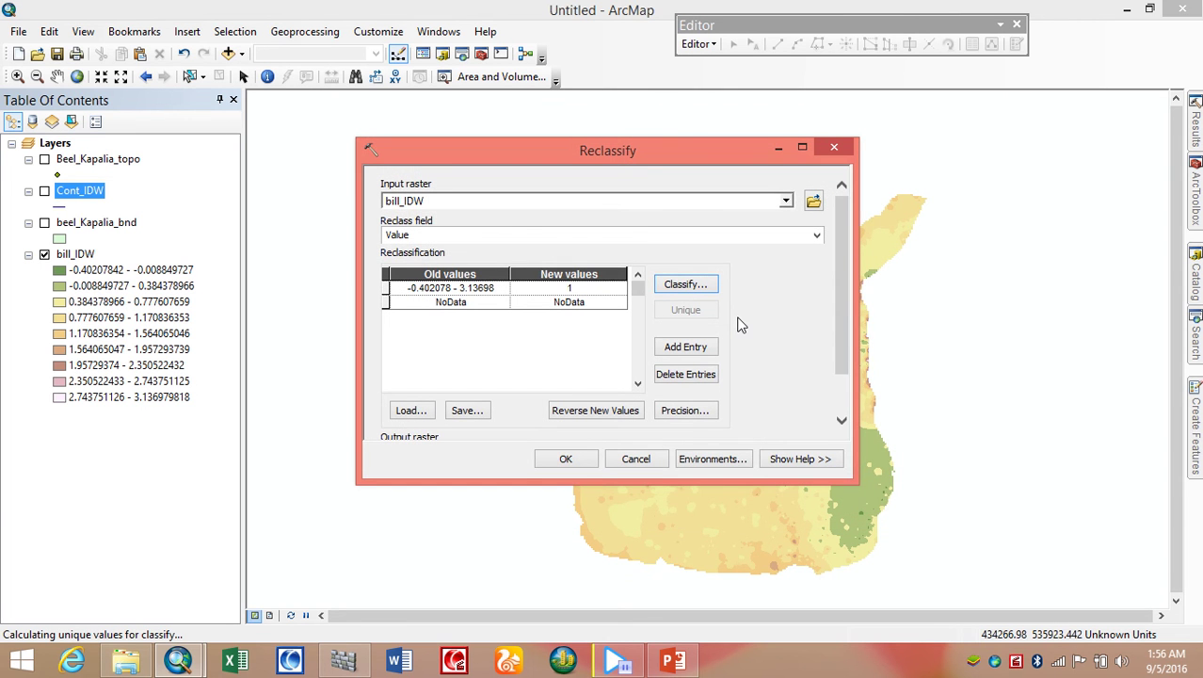
- Try to set the new value of the single reclassification range to .5
{"action": "double_click", "coordinate": [580, 290]}
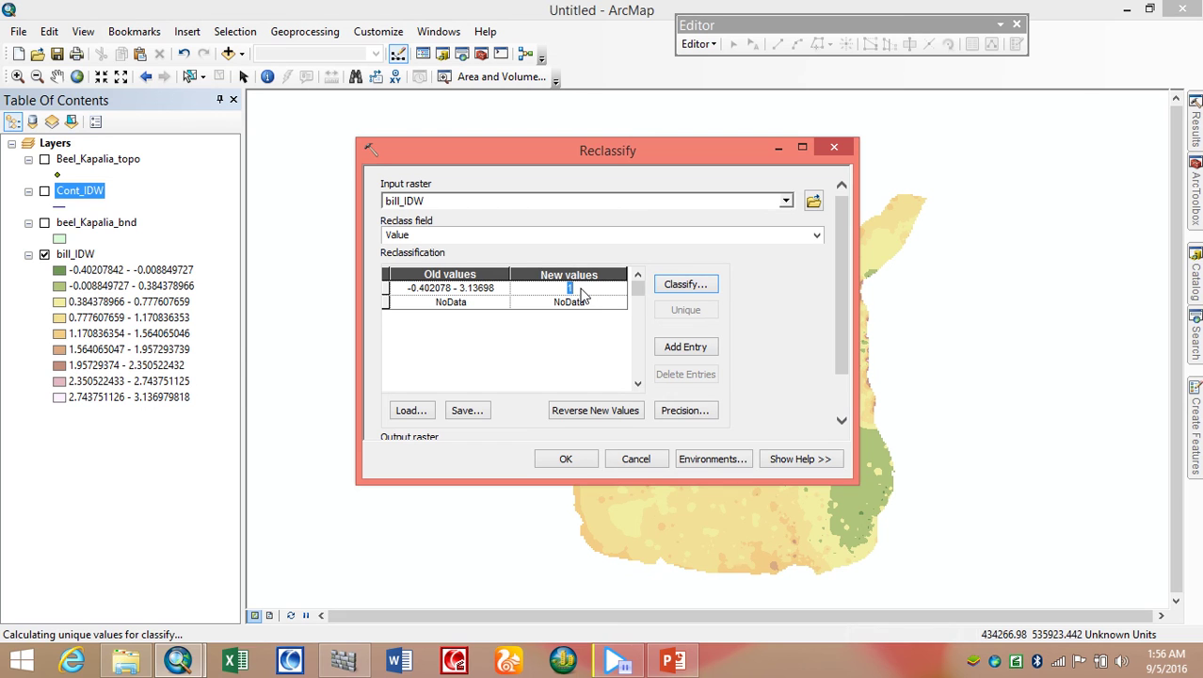
{"action": "left_click", "coordinate": [581, 295]}
{"action": "type", "text": "0"}
{"action": "key", "text": "BackSpace"}
{"action": "type", "text": ".5"}
- Choose a raster analysis mask in the Reclassify environment settings and run the reclassification
{"action": "left_click", "coordinate": [697, 464]}
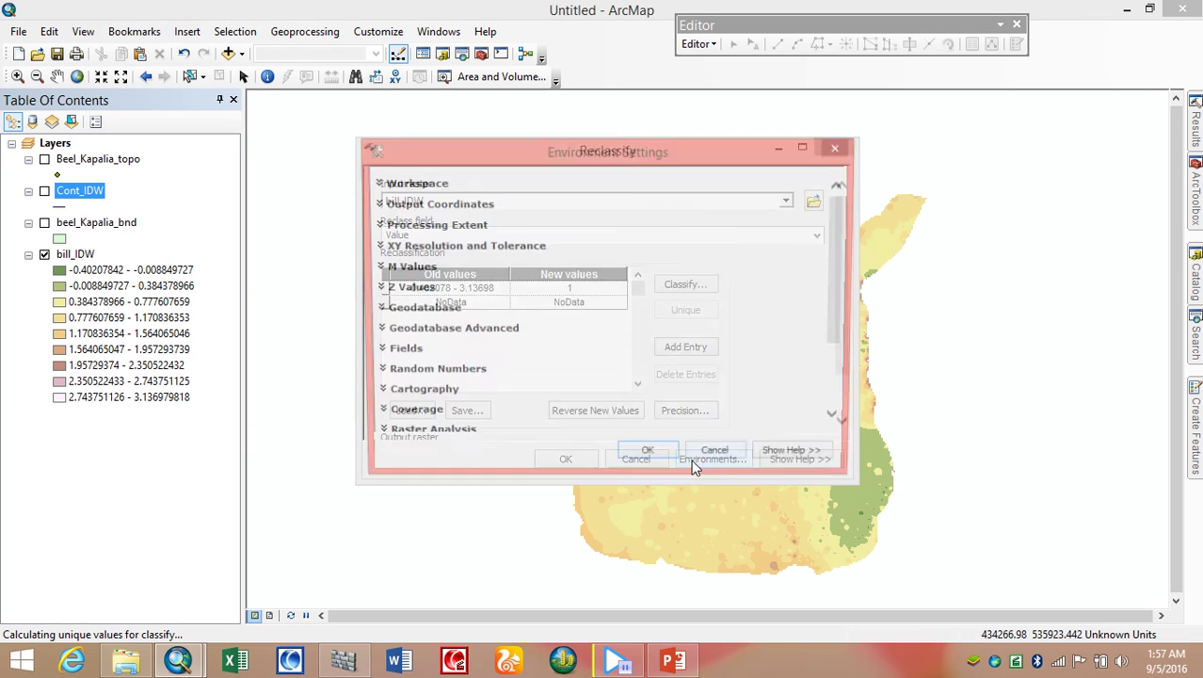
{"action": "left_click_drag", "start_coordinate": [839, 233], "coordinate": [837, 294]}
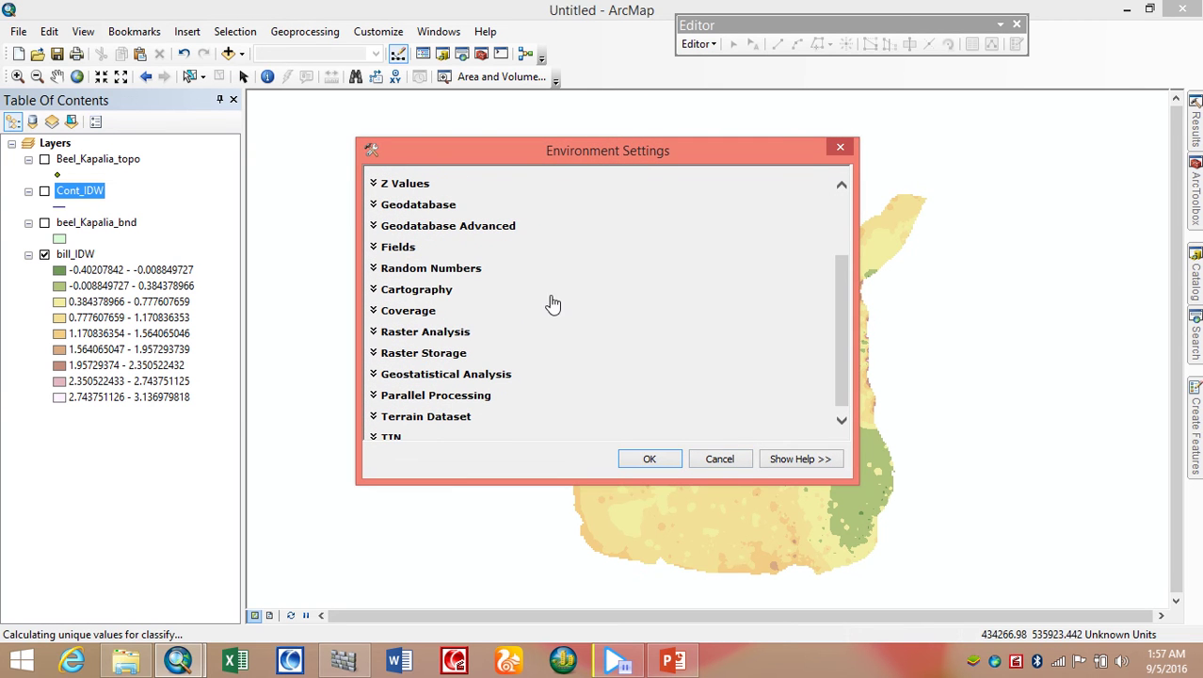
{"action": "left_click", "coordinate": [442, 334]}
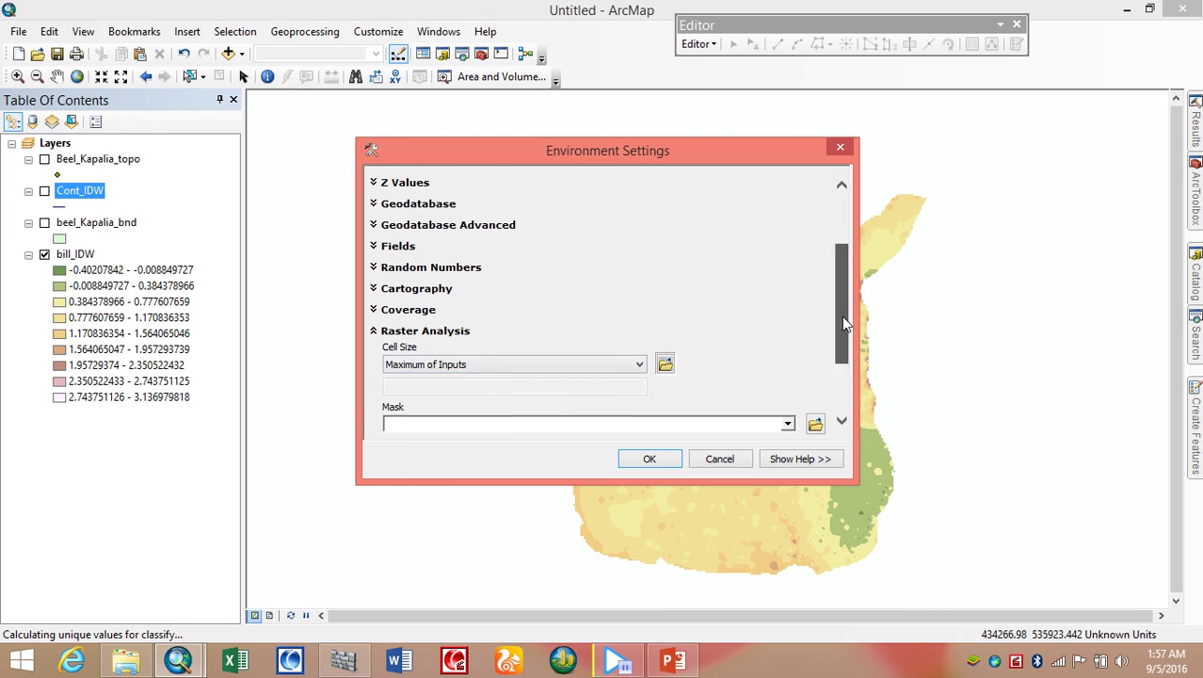
{"action": "left_click_drag", "start_coordinate": [844, 317], "coordinate": [844, 351]}
{"action": "left_click", "coordinate": [787, 358]}
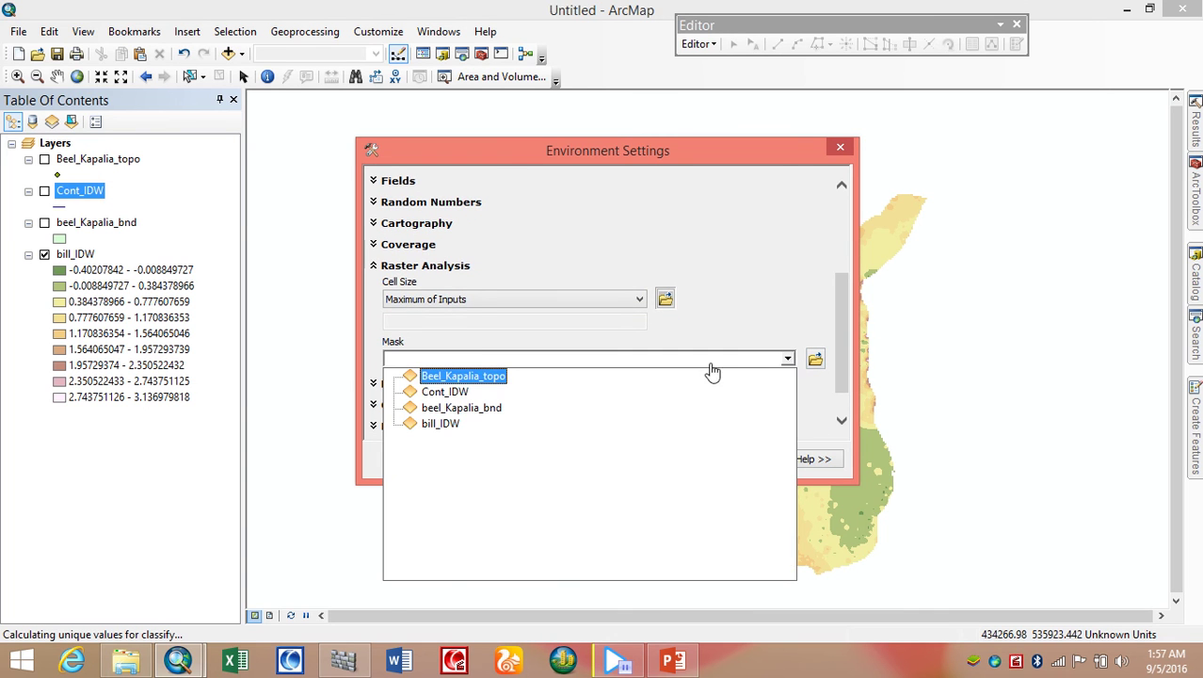
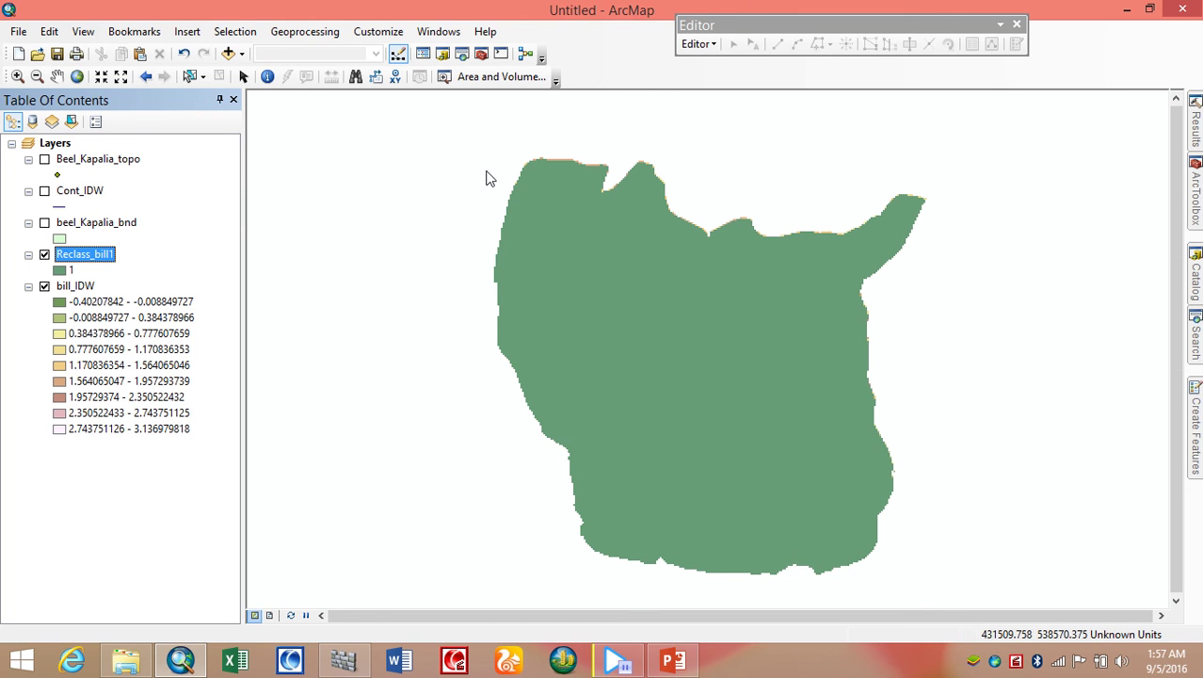
- Identify the pixel value and count at two locations on the Reclass_bill1 raster
{"action": "key", "text": "i"}
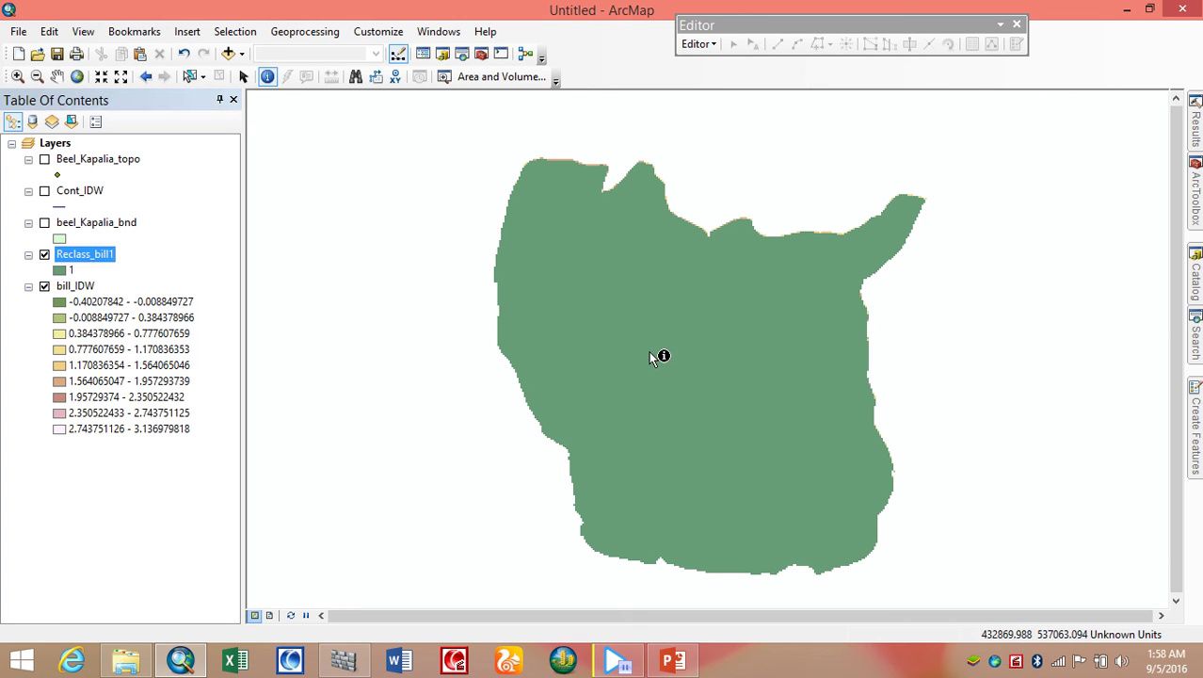
{"action": "left_click", "coordinate": [603, 271]}
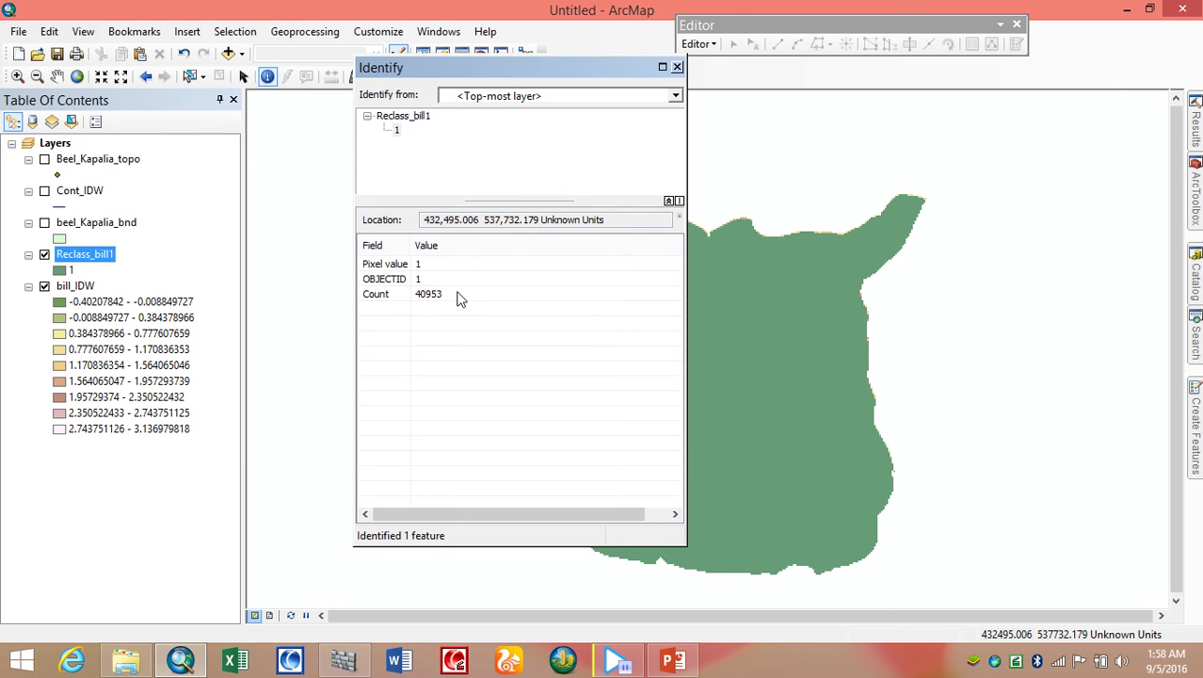
{"action": "left_click", "coordinate": [676, 68]}
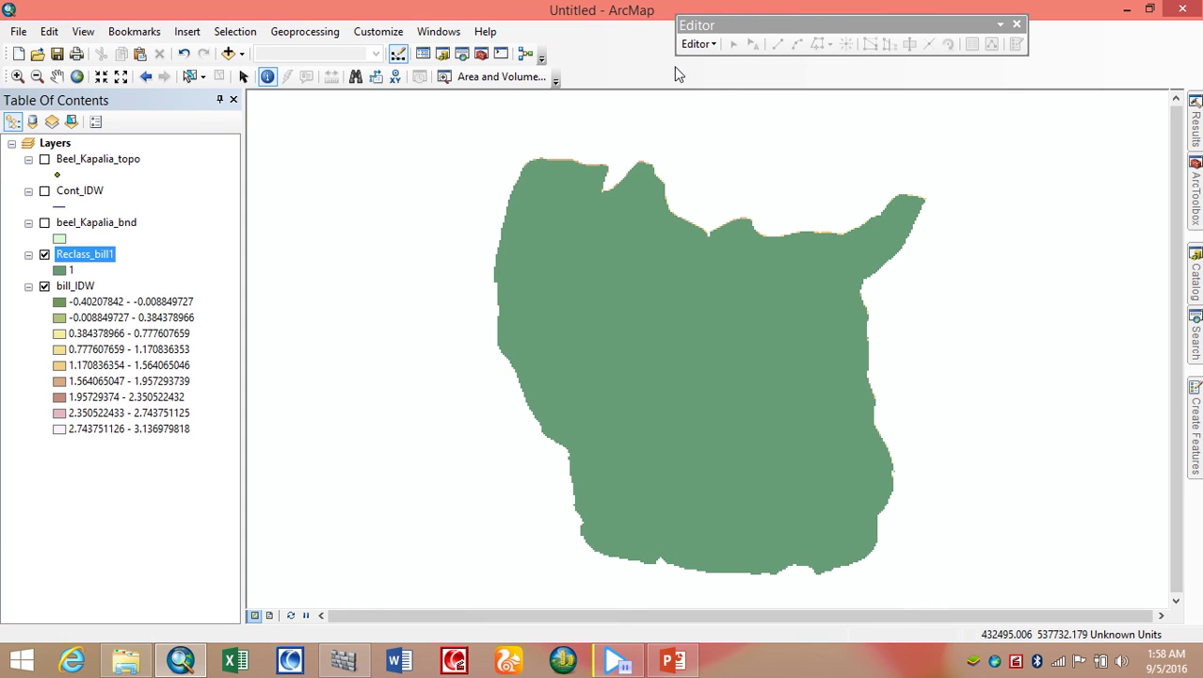
{"action": "left_click", "coordinate": [775, 342]}
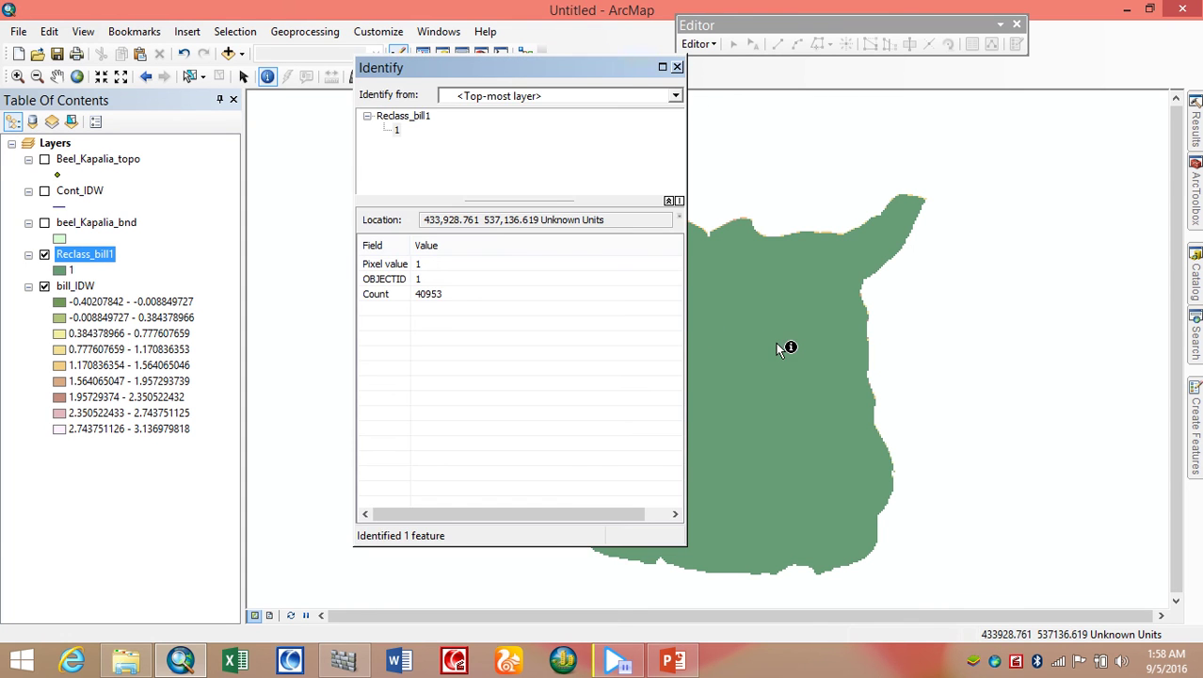
{"action": "left_click", "coordinate": [677, 68]}
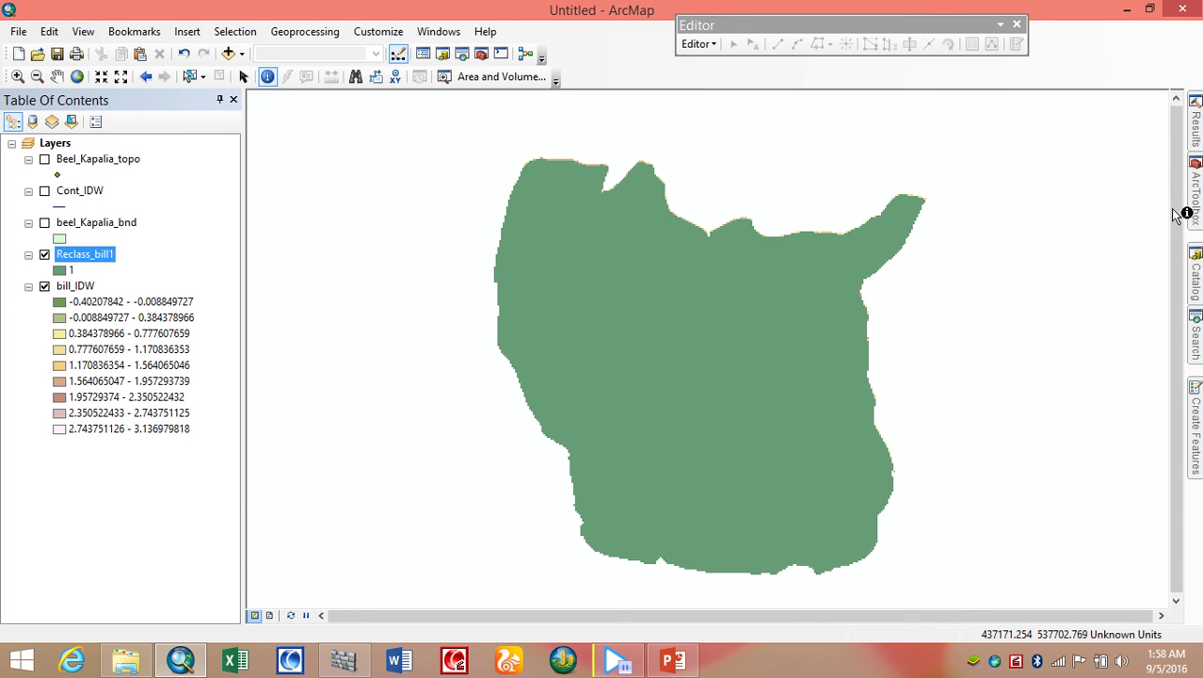
- Start the 3D Analyst Cut Fill tool with bill_IDW as the before surface and Reclass_bill1 as the after surface
{"action": "mouse_move", "coordinate": [1196, 213]}
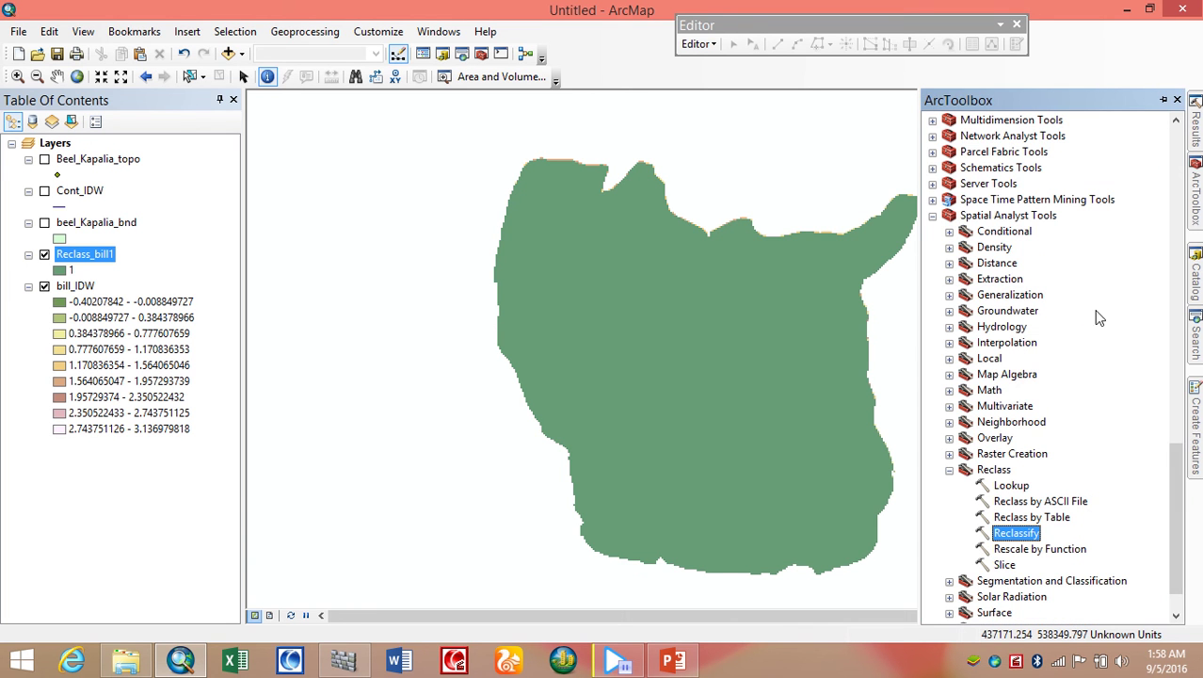
{"action": "left_click_drag", "start_coordinate": [1179, 467], "coordinate": [1162, 189]}
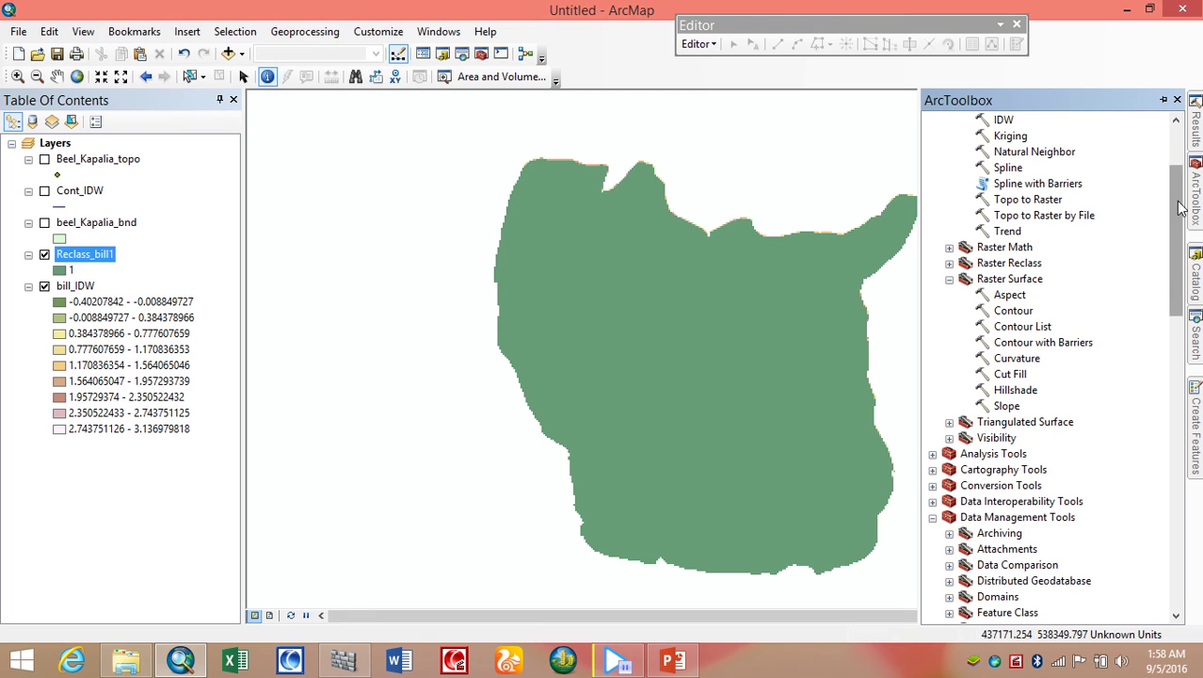
{"action": "scroll", "coordinate": [1174, 187], "scroll_direction": "up", "scroll_amount": 2}
{"action": "scroll", "coordinate": [1174, 187], "scroll_direction": "up", "scroll_amount": 1}
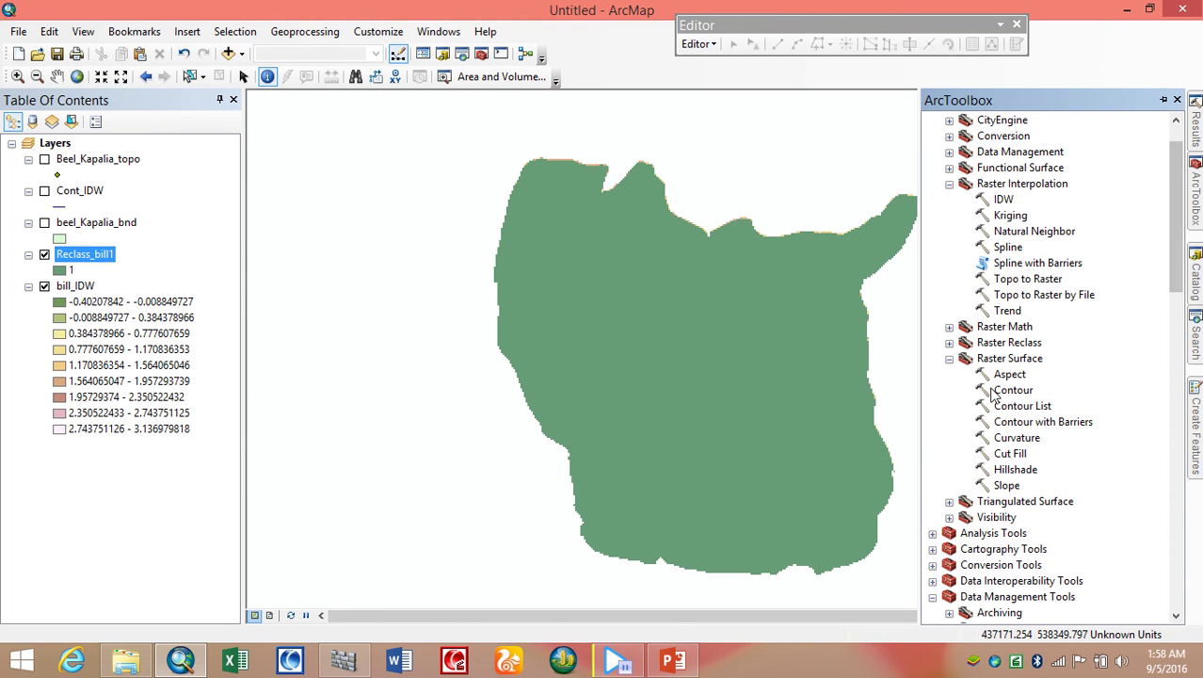
{"action": "double_click", "coordinate": [1010, 455]}
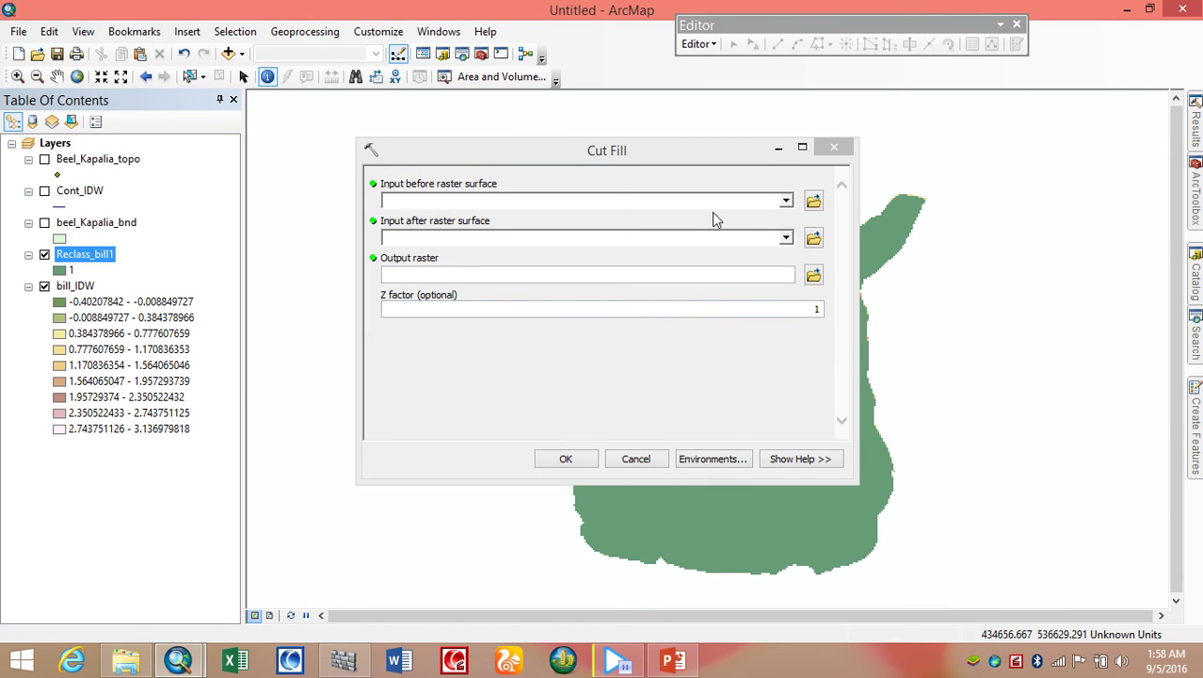
{"action": "left_click", "coordinate": [785, 200]}
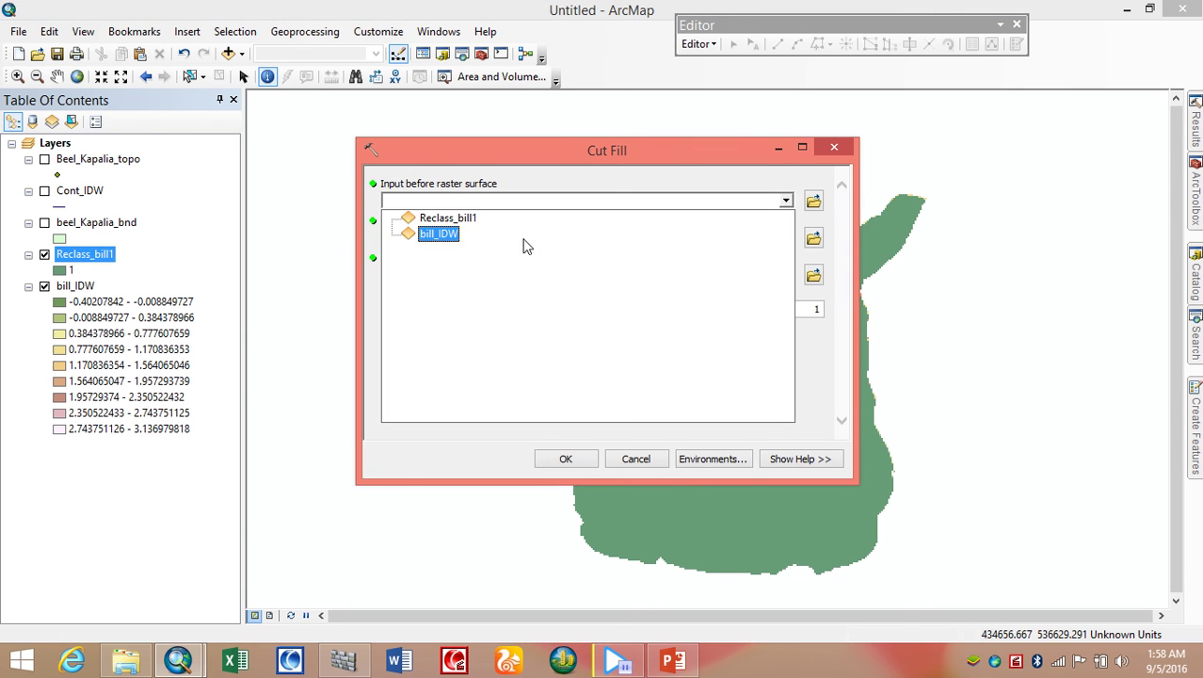
{"action": "left_click", "coordinate": [462, 243]}
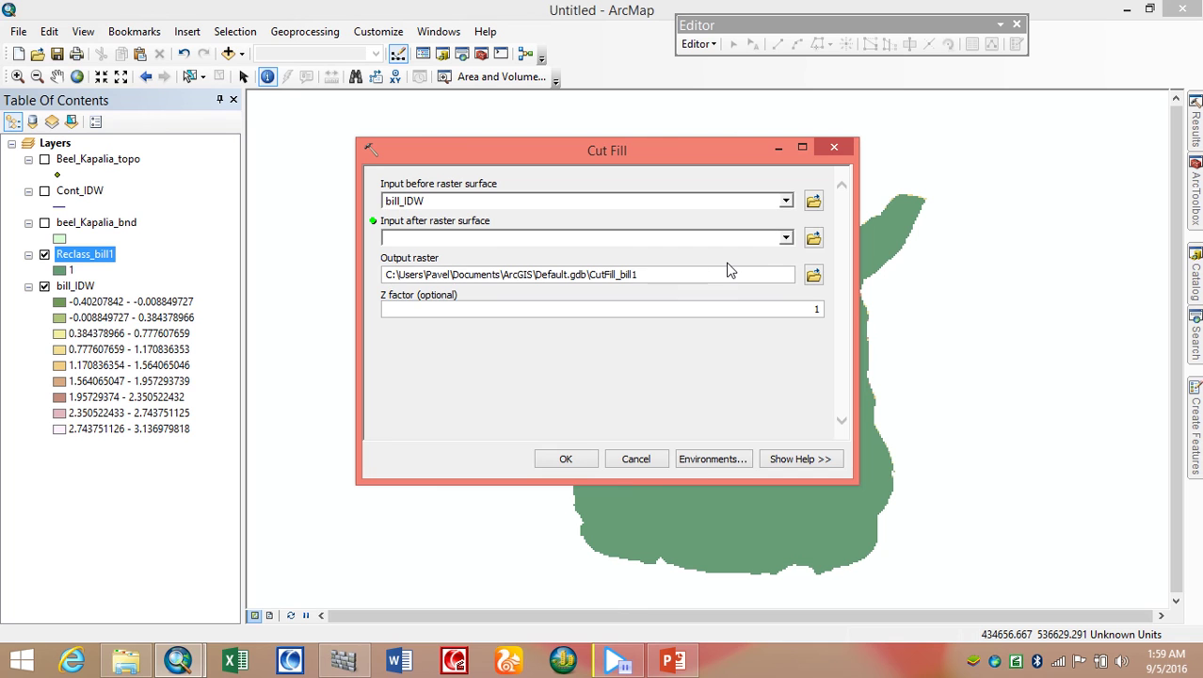
{"action": "left_click", "coordinate": [786, 237]}
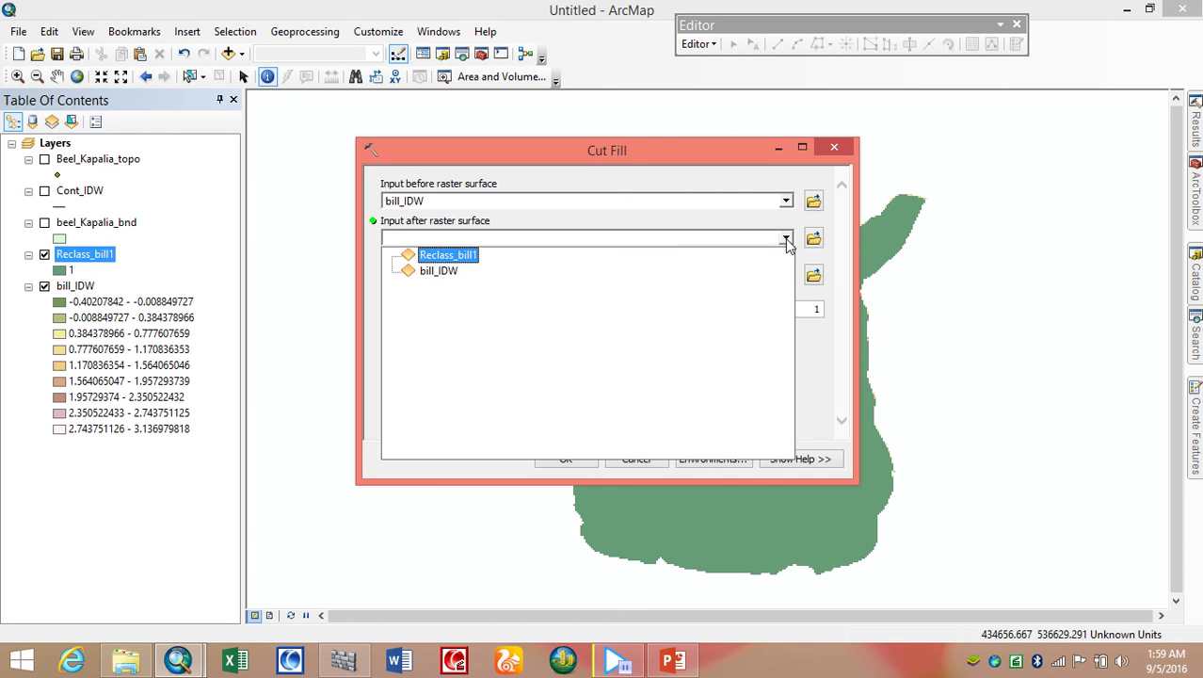
{"action": "left_click", "coordinate": [458, 258]}
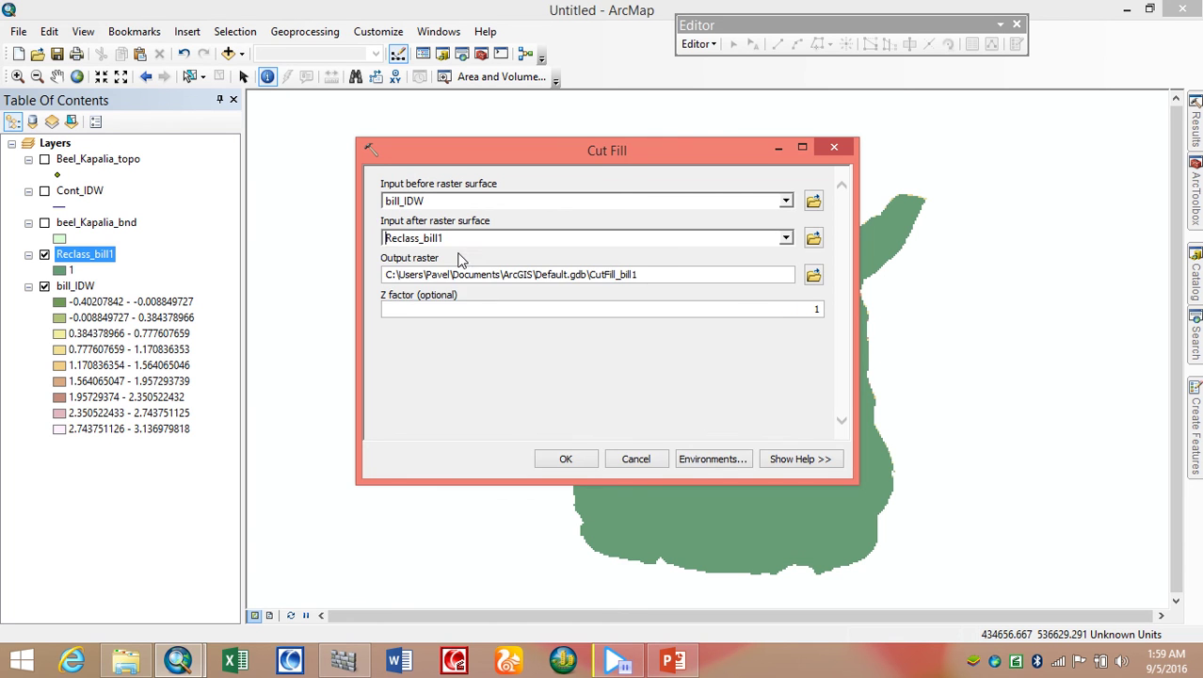
- Try to save the Cut Fill output raster as Desire_surface in the Work shape file folder
{"action": "left_click", "coordinate": [812, 276]}
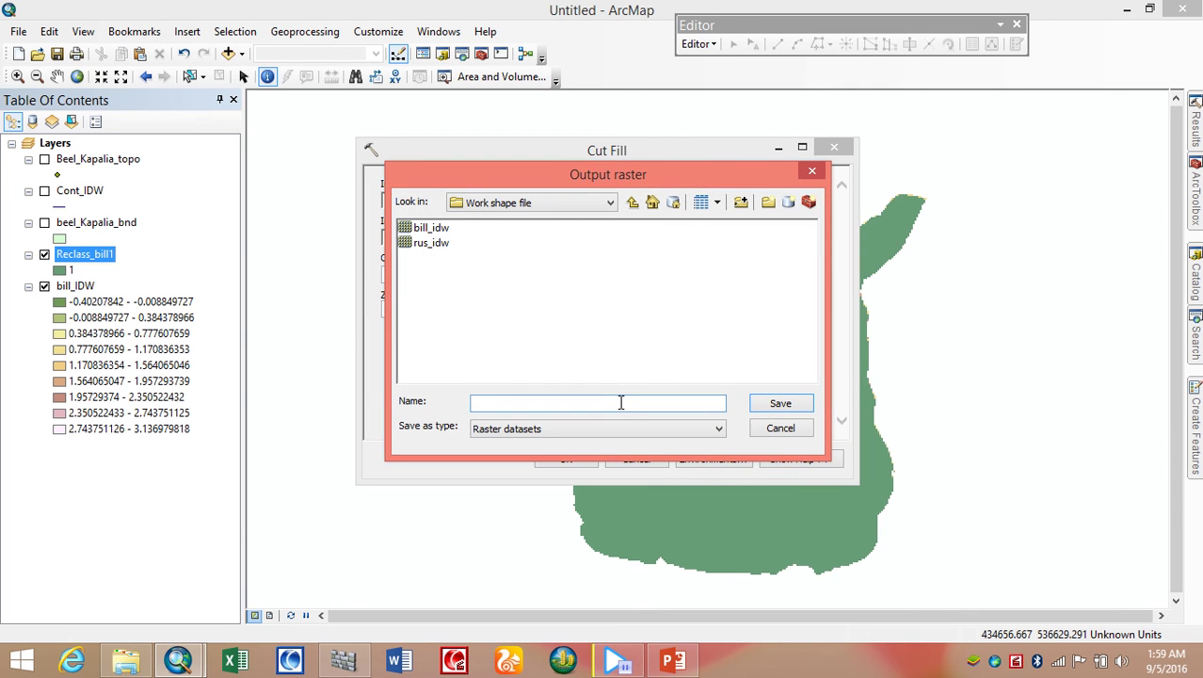
{"action": "type", "text": "Desire_surface"}
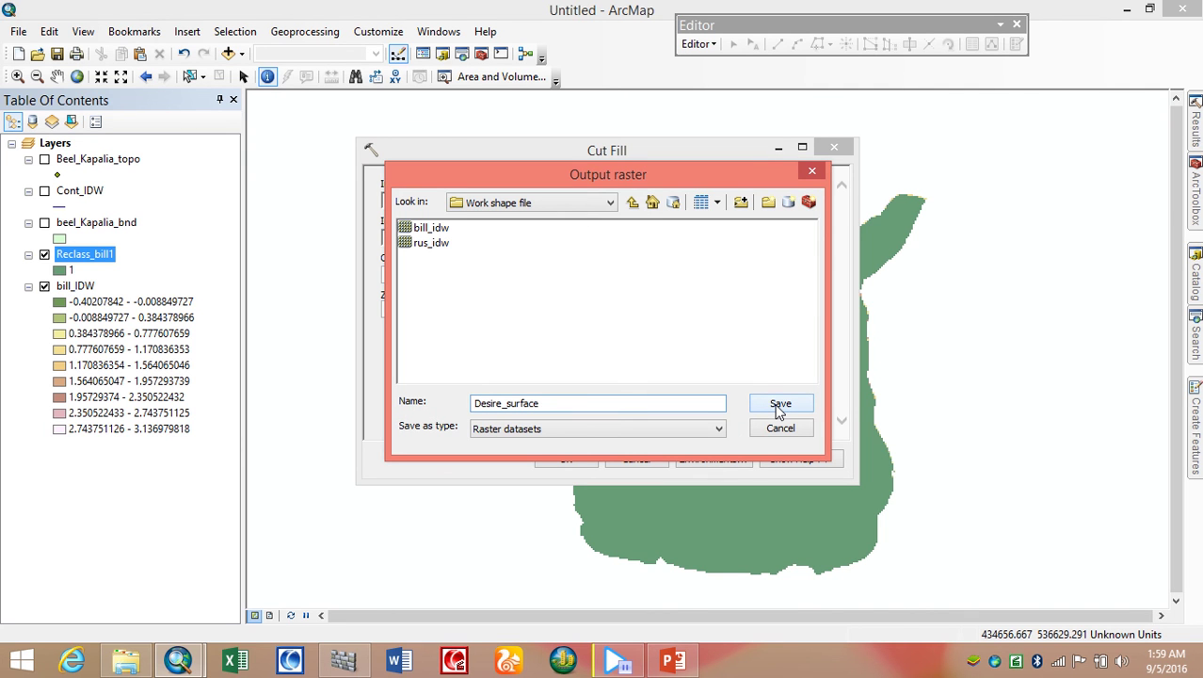
{"action": "left_click", "coordinate": [779, 404]}
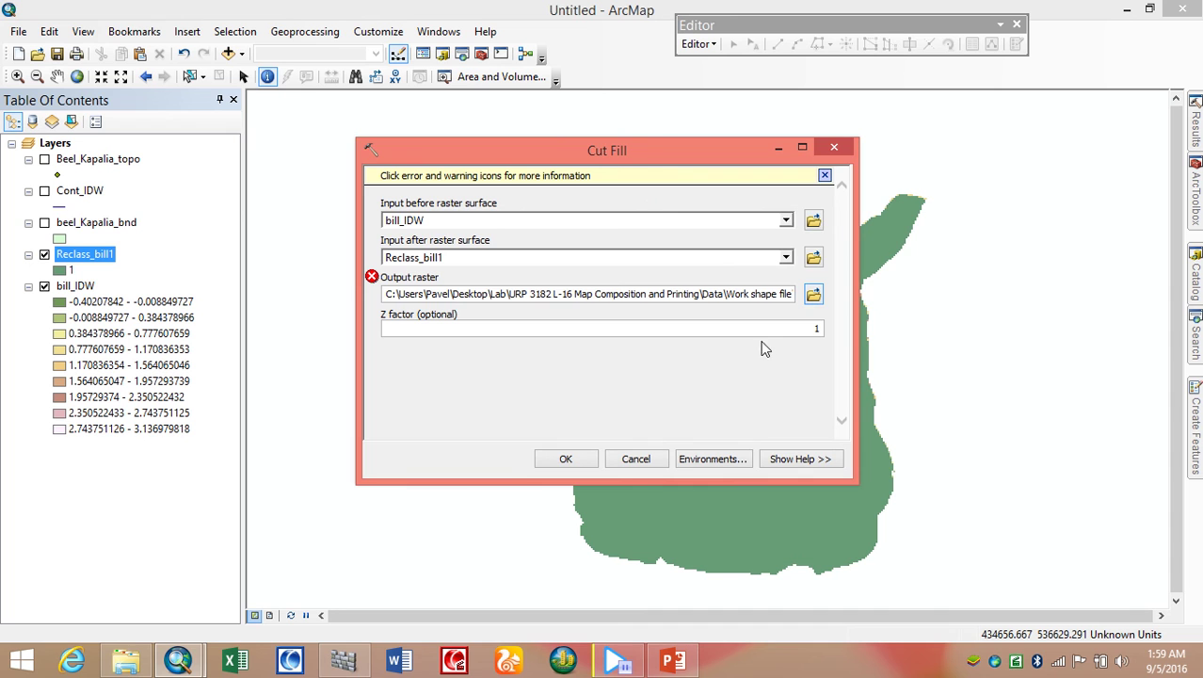
- Name the output raster cui_fill in the Work shape file folder and run Cut Fill
{"action": "left_click", "coordinate": [813, 295]}
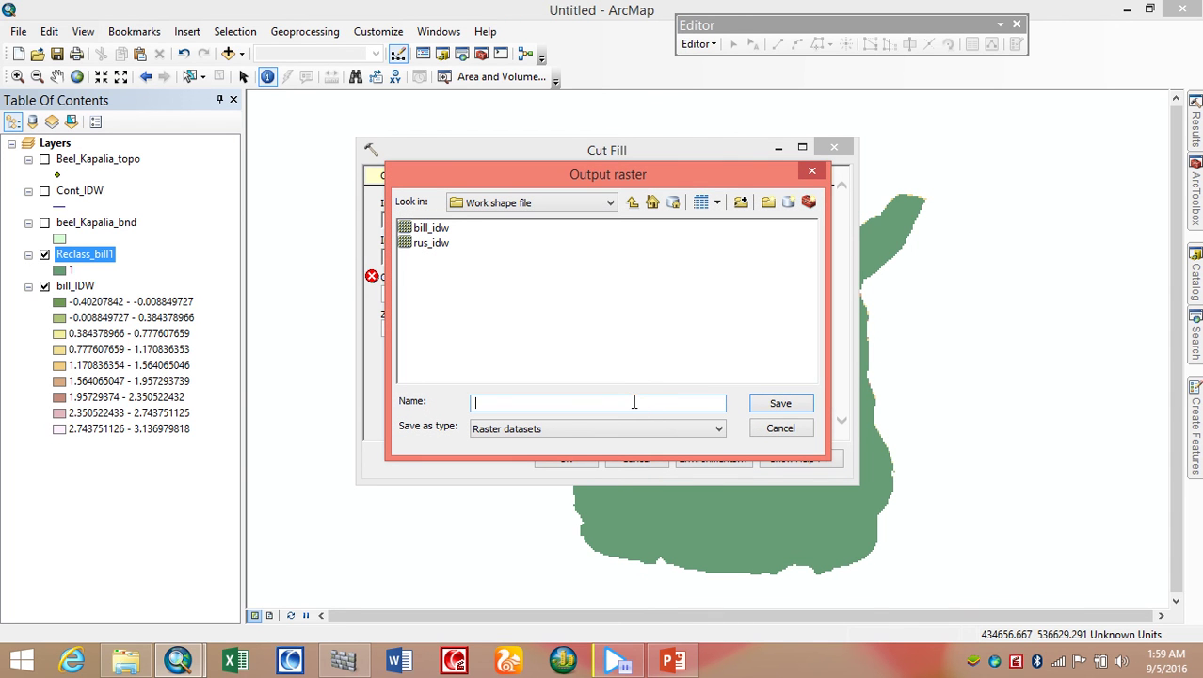
{"action": "type", "text": "cut_fill"}
{"action": "left_click", "coordinate": [779, 403]}
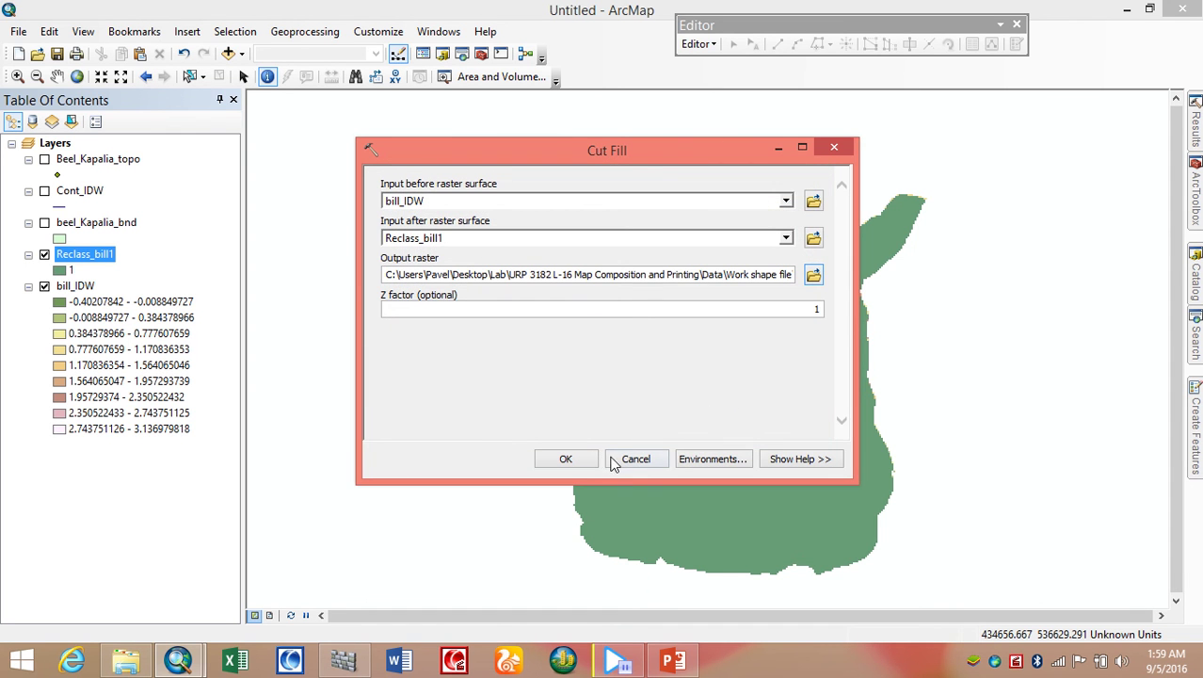
{"action": "left_click", "coordinate": [565, 460]}
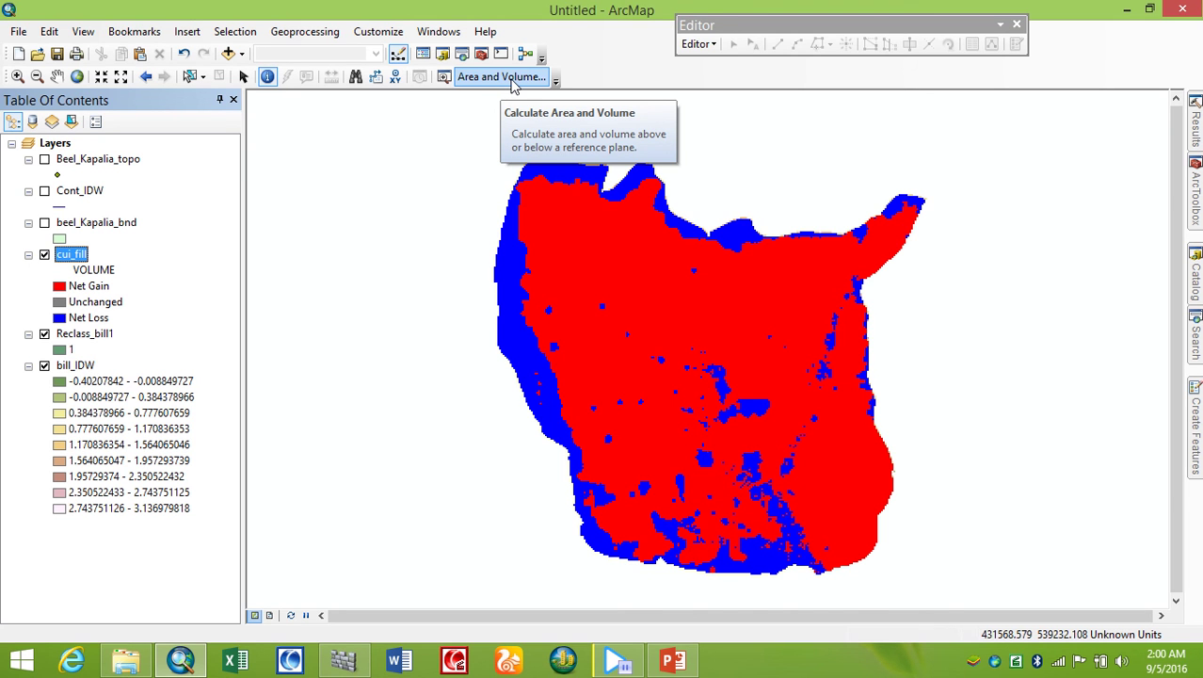
- Search the customizable commands for "area" to locate the Area and Volume command, and close the customization dialog
{"action": "left_click", "coordinate": [395, 33]}
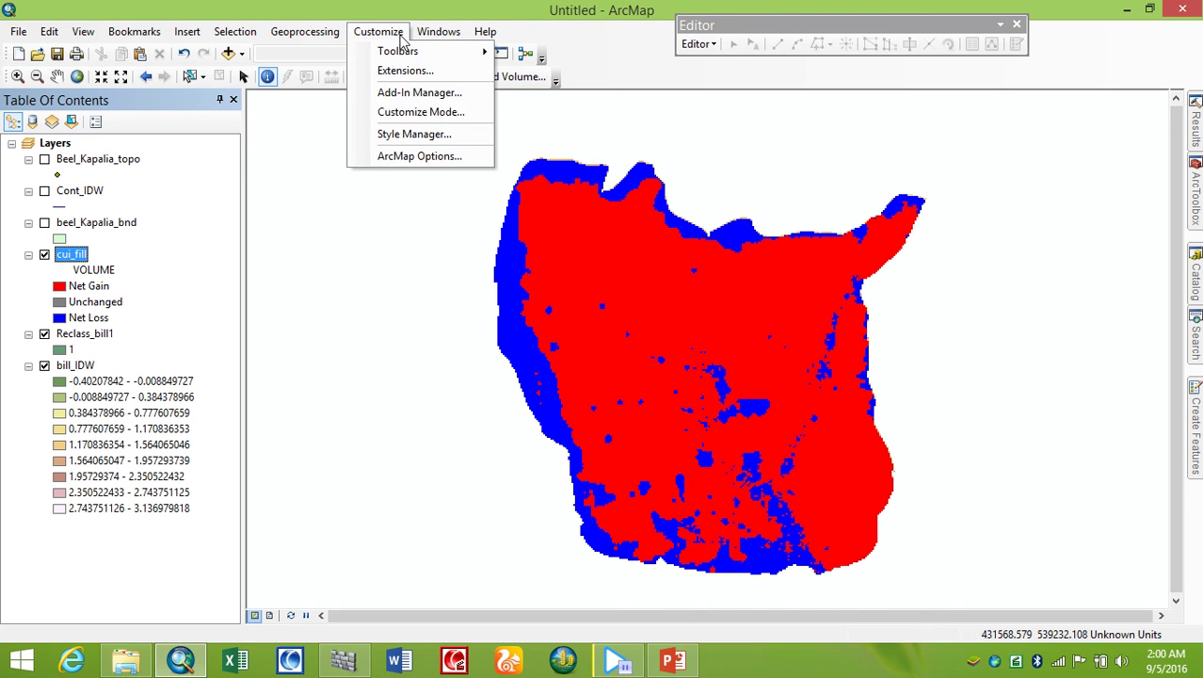
{"action": "left_click", "coordinate": [421, 112]}
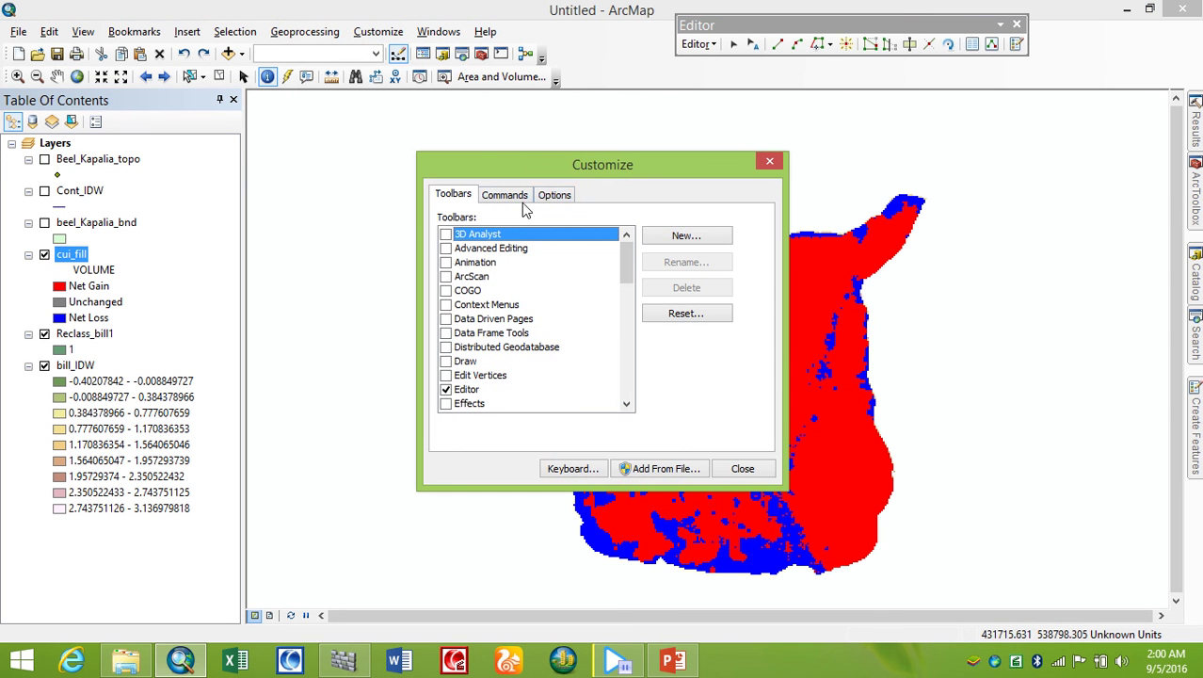
{"action": "left_click", "coordinate": [513, 195]}
{"action": "left_click", "coordinate": [634, 219]}
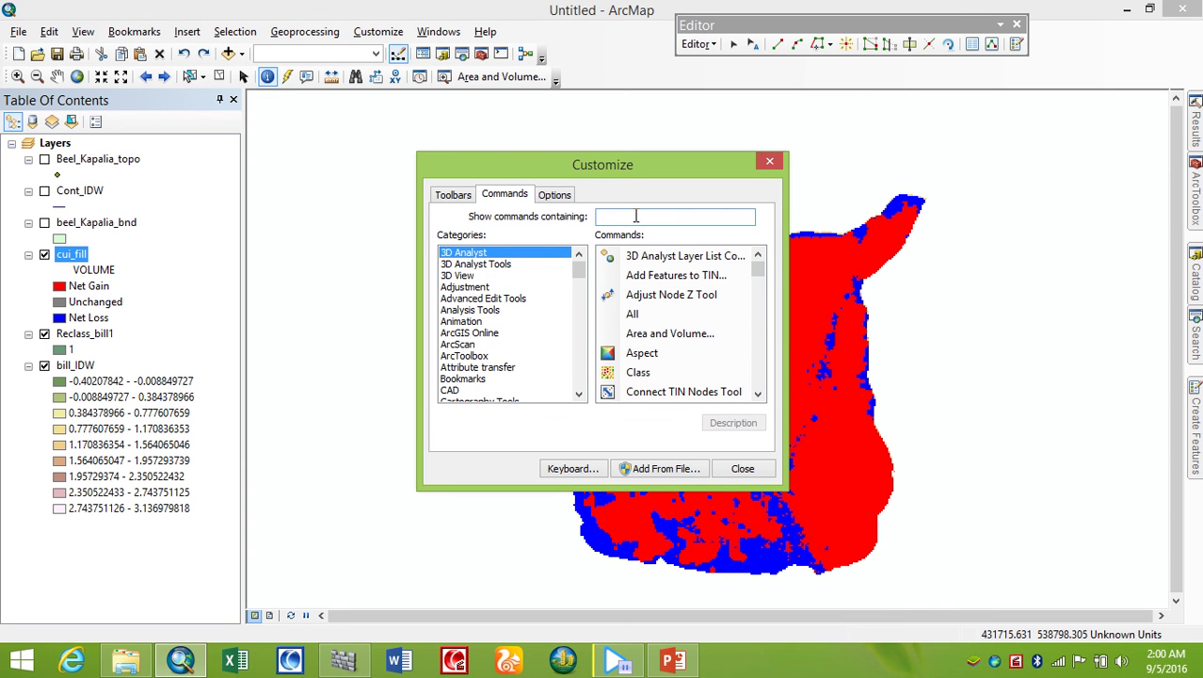
{"action": "type", "text": "area"}
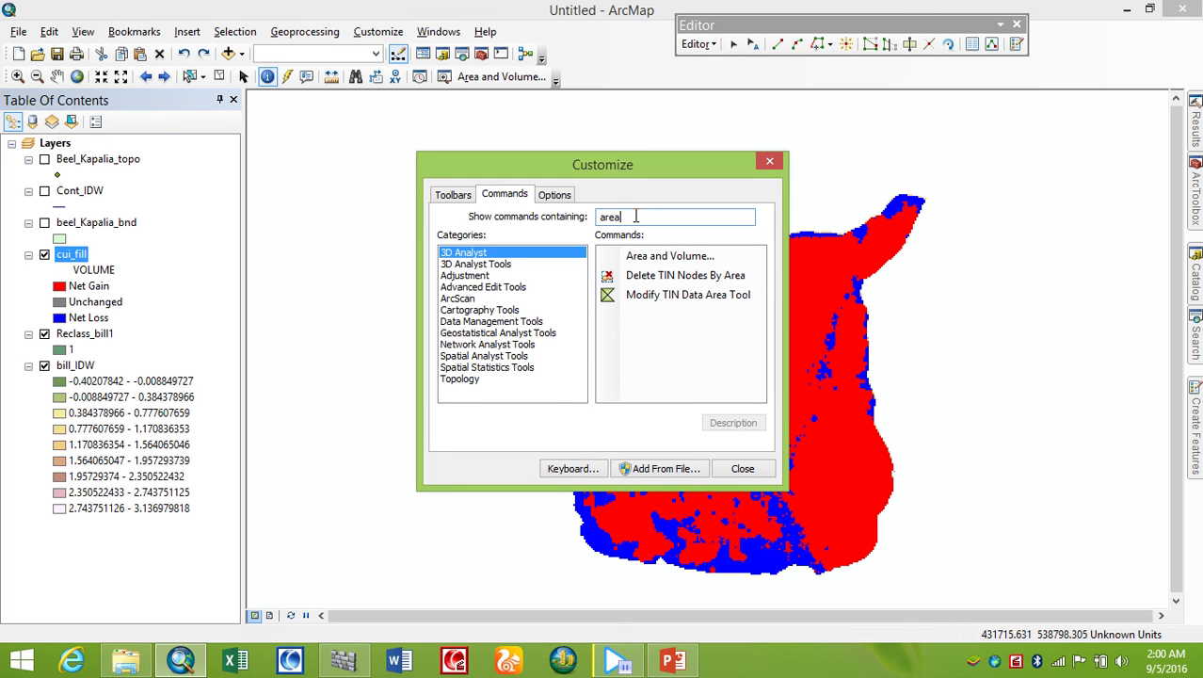
{"action": "left_click", "coordinate": [769, 164]}
- Calculate area and volume statistics for the cui_fill surface above a reference plane height of 1.5, and close the dialog
{"action": "left_click", "coordinate": [517, 81]}
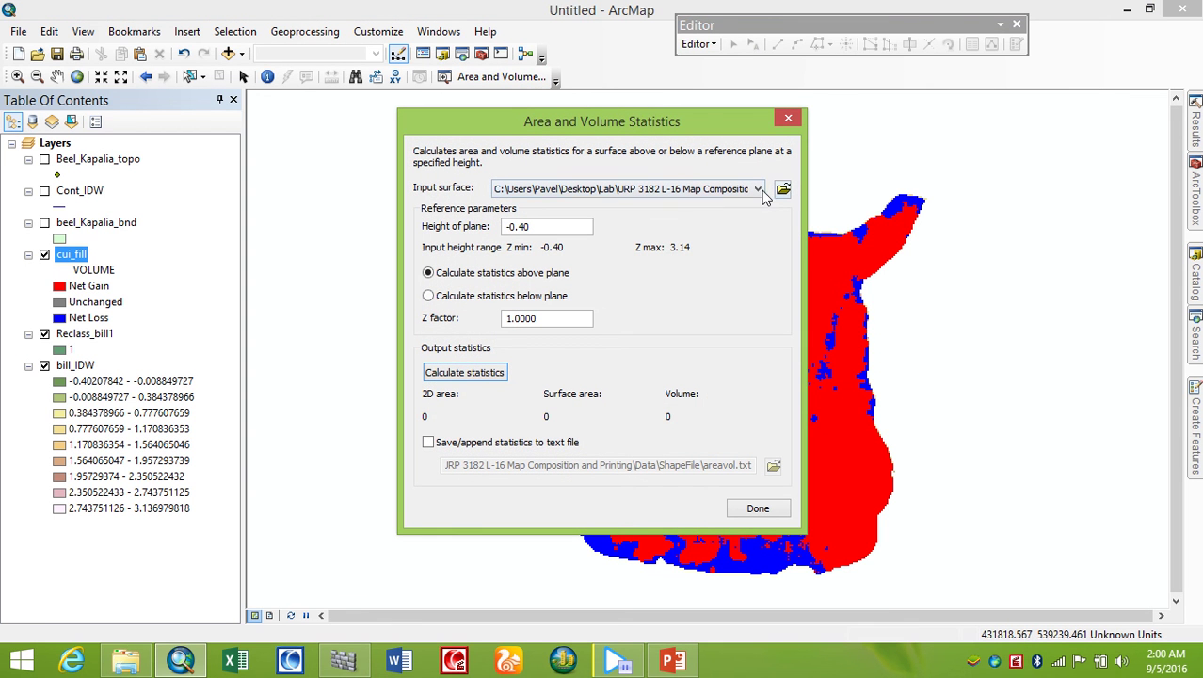
{"action": "left_click", "coordinate": [763, 192]}
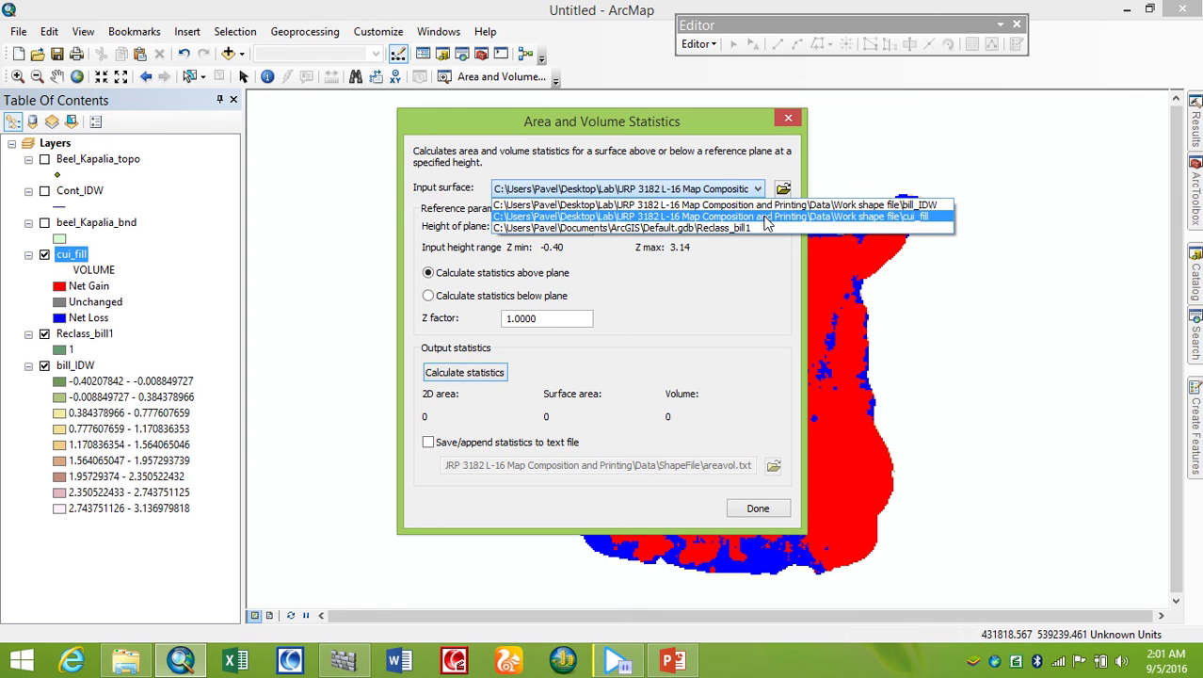
{"action": "left_click", "coordinate": [767, 223]}
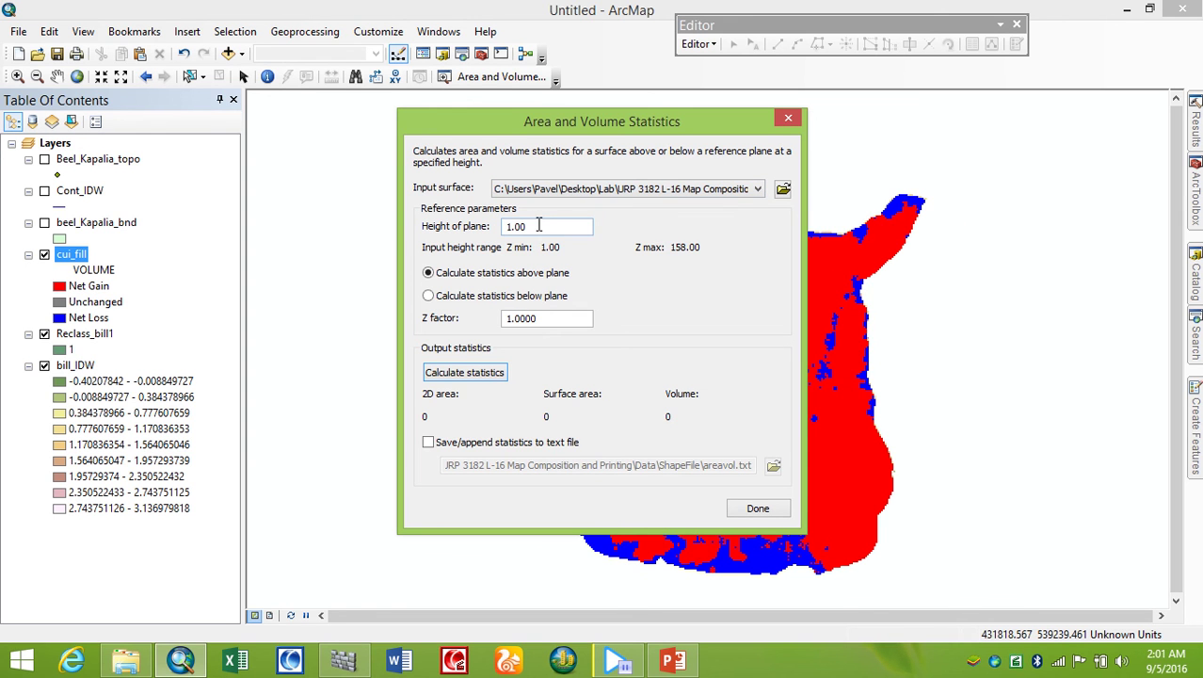
{"action": "left_click_drag", "start_coordinate": [525, 226], "coordinate": [516, 226]}
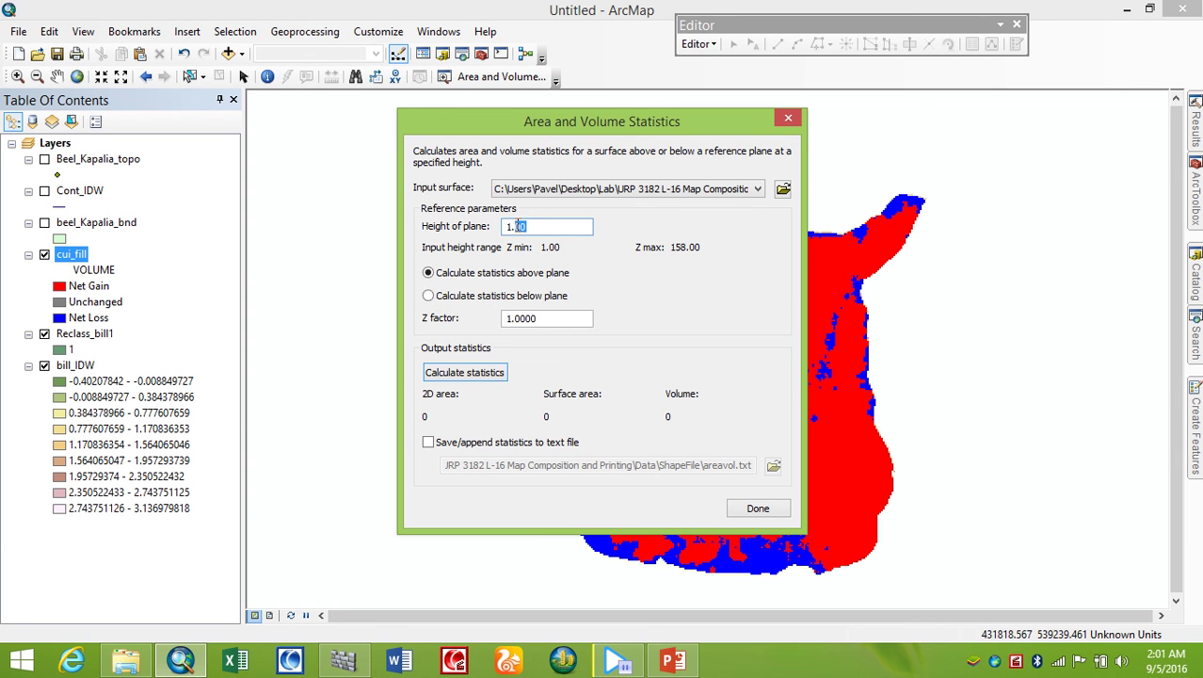
{"action": "type", "text": "5"}
{"action": "left_click", "coordinate": [491, 373]}
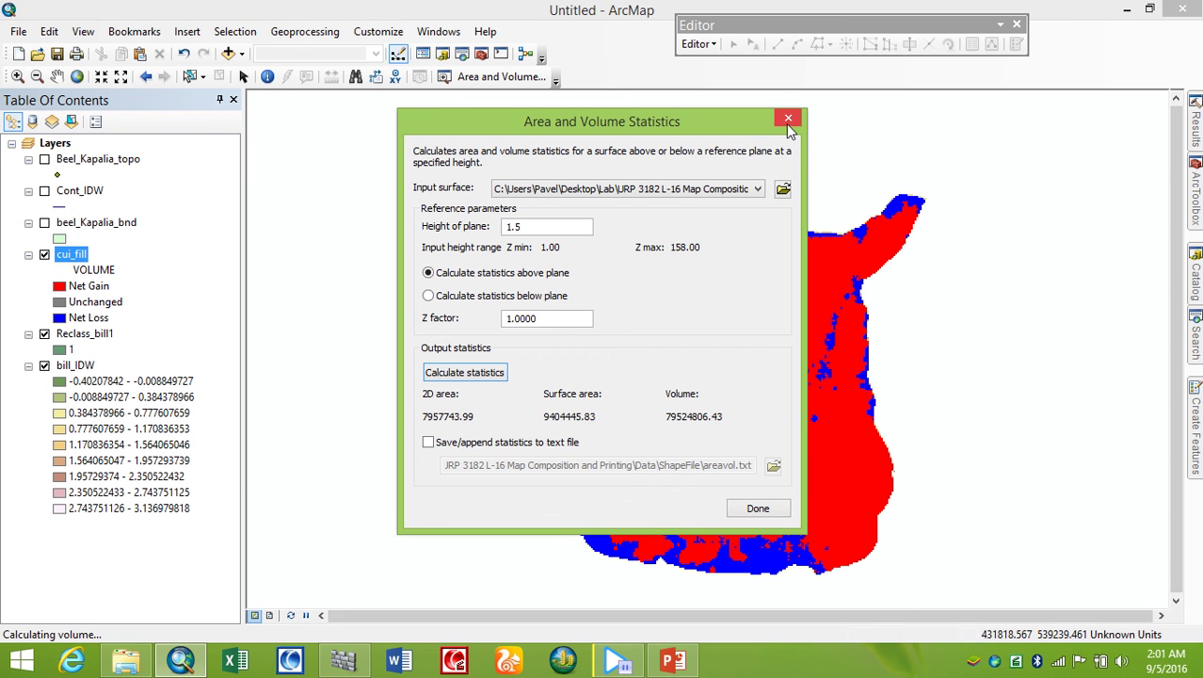
{"action": "left_click", "coordinate": [788, 121]}
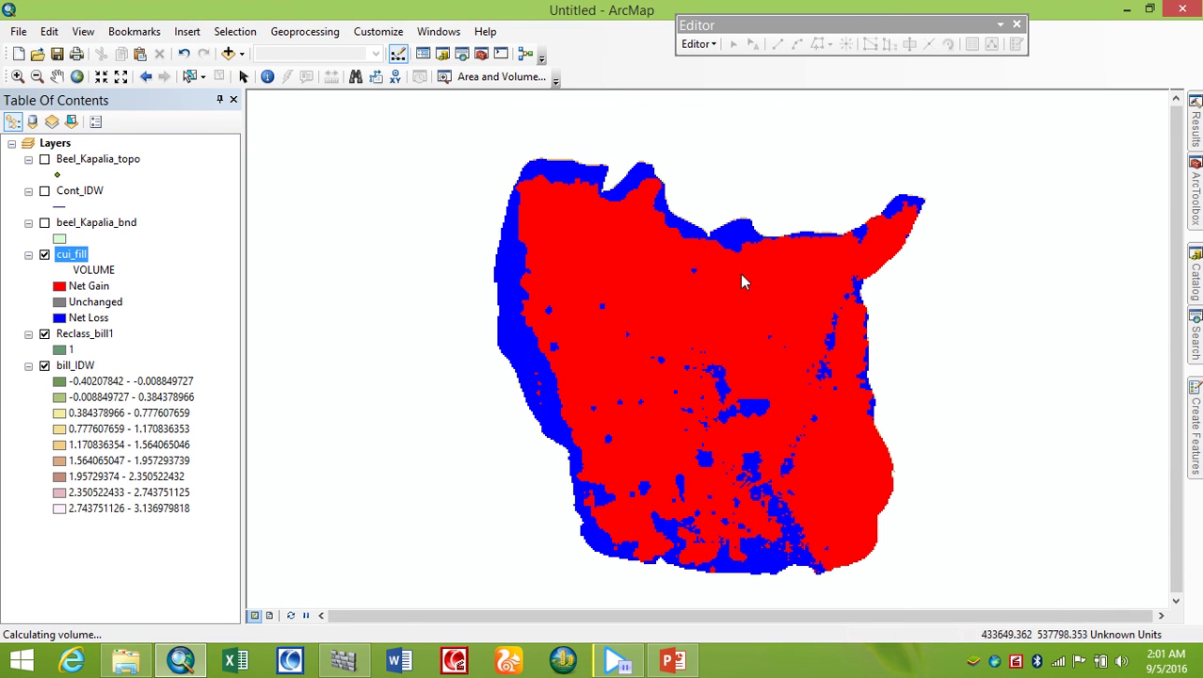